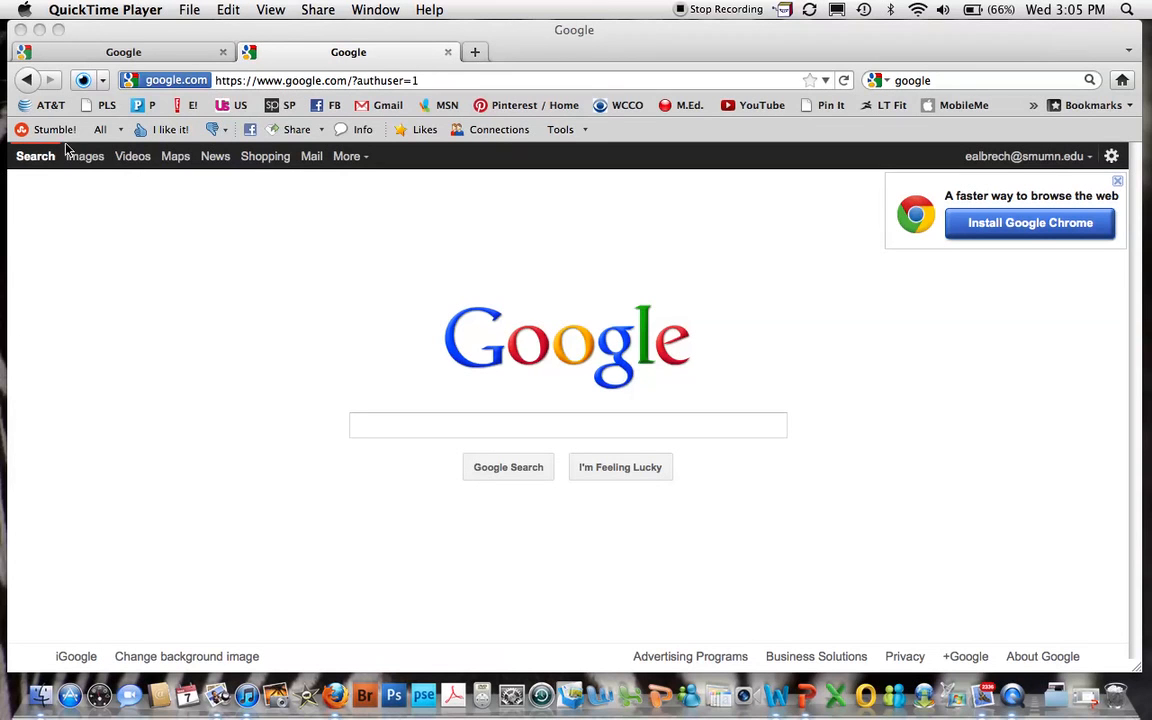
Close the second Google tab and load google.com in a fresh tab.
{"action": "left_click", "coordinate": [450, 52]}
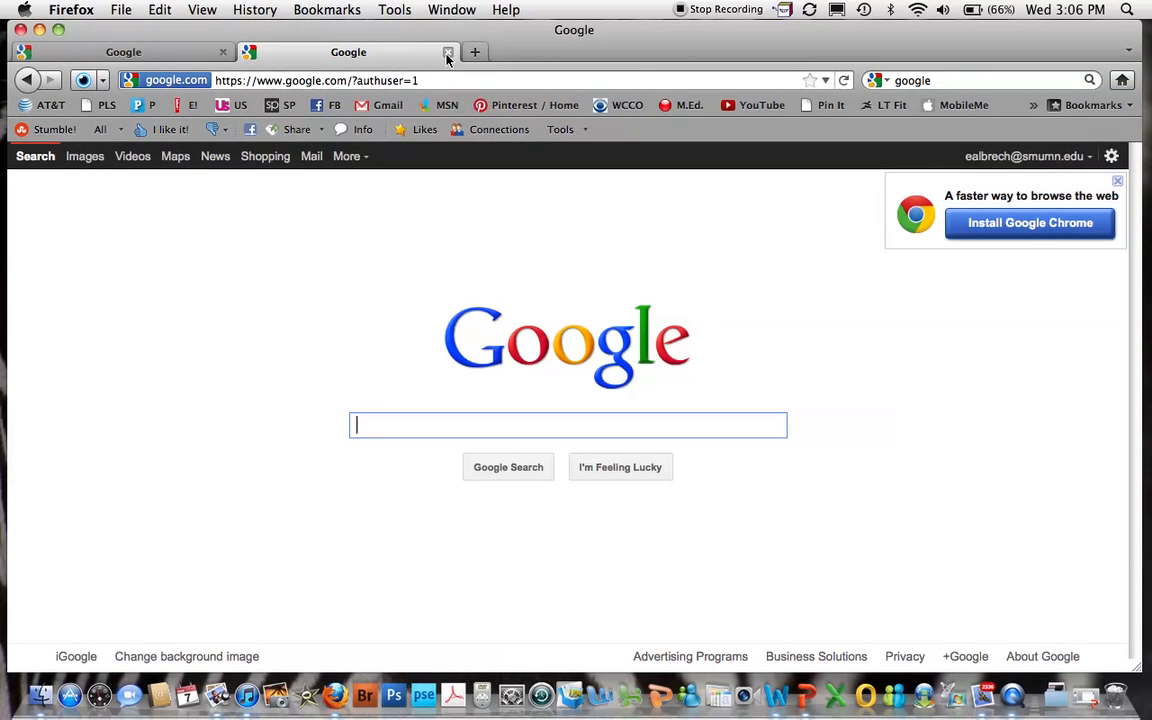
{"action": "left_click", "coordinate": [447, 52]}
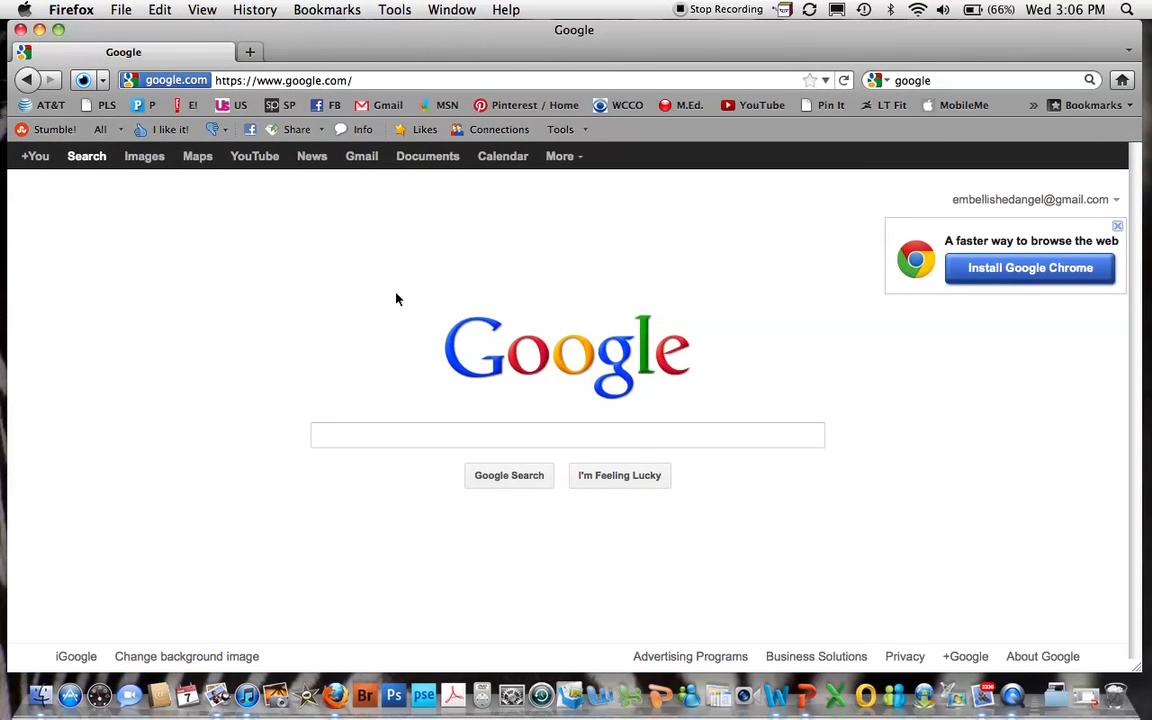
{"action": "left_click", "coordinate": [250, 52]}
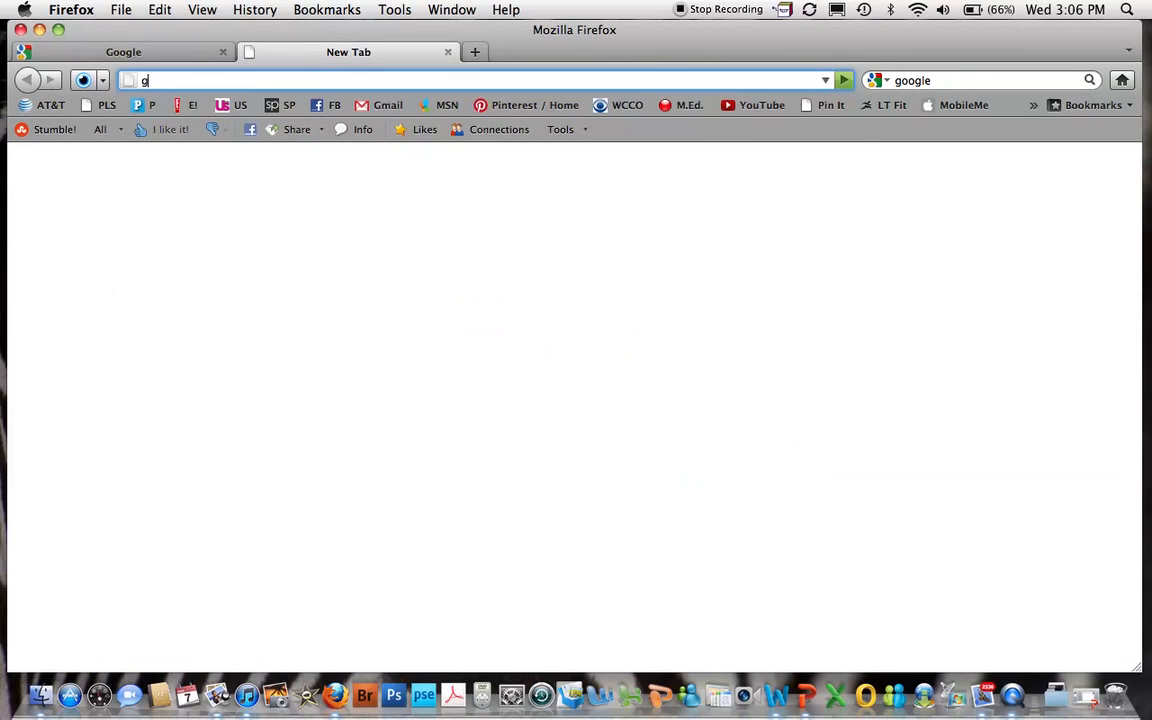
{"action": "type", "text": "google.com"}
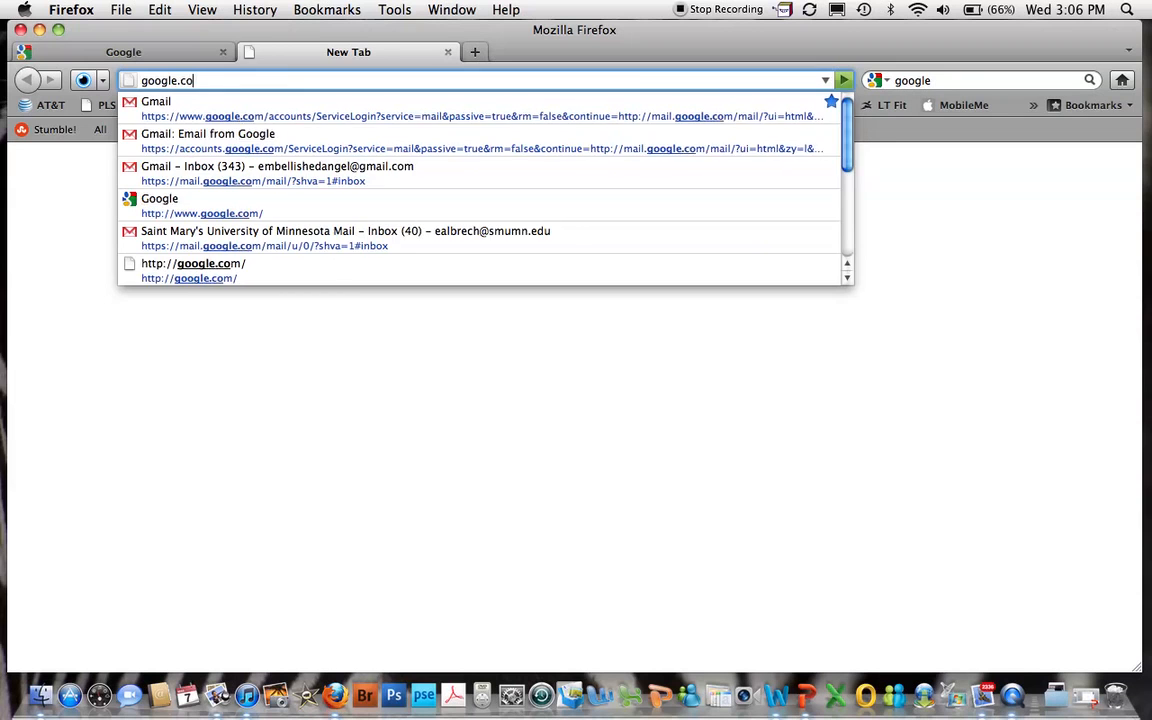
{"action": "key", "text": "Return"}
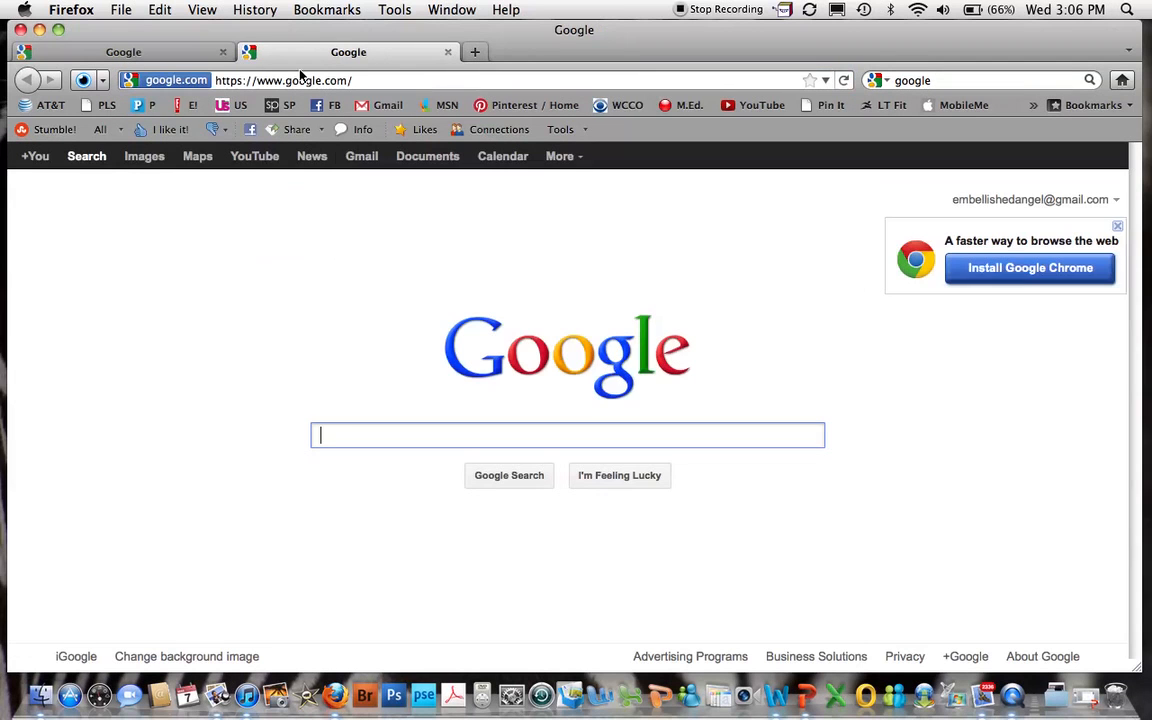
Close the first Google tab and show the list of signed-in Google accounts.
{"action": "left_click", "coordinate": [190, 51]}
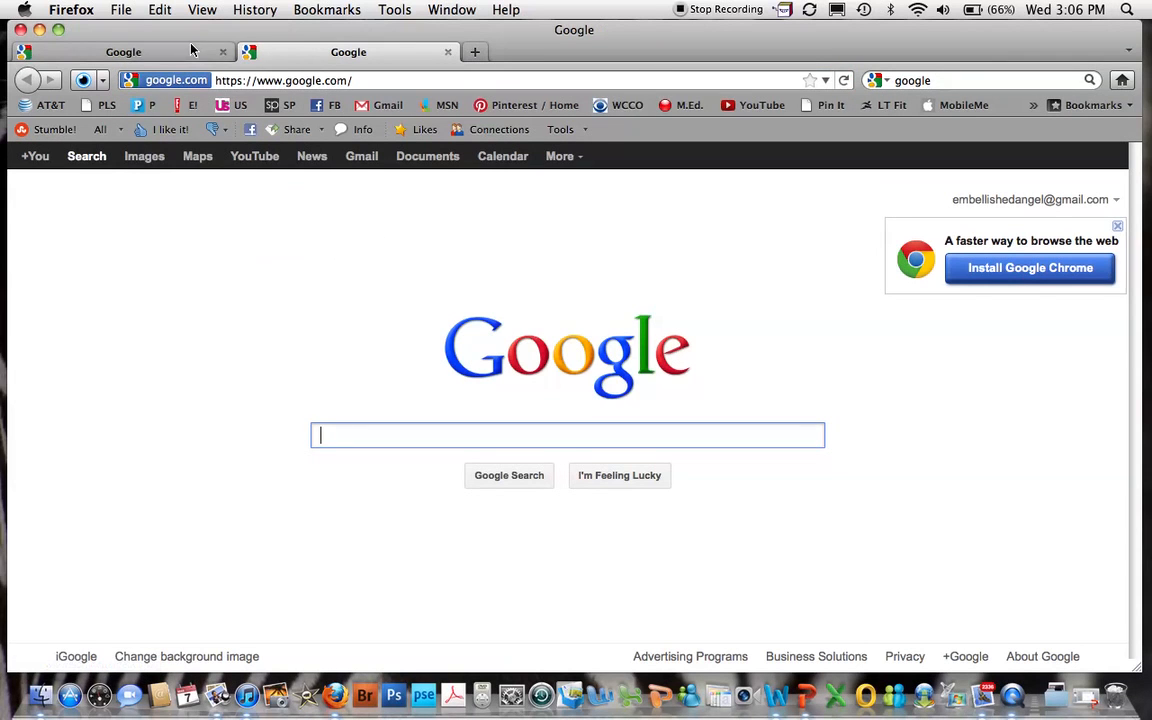
{"action": "left_click", "coordinate": [222, 51]}
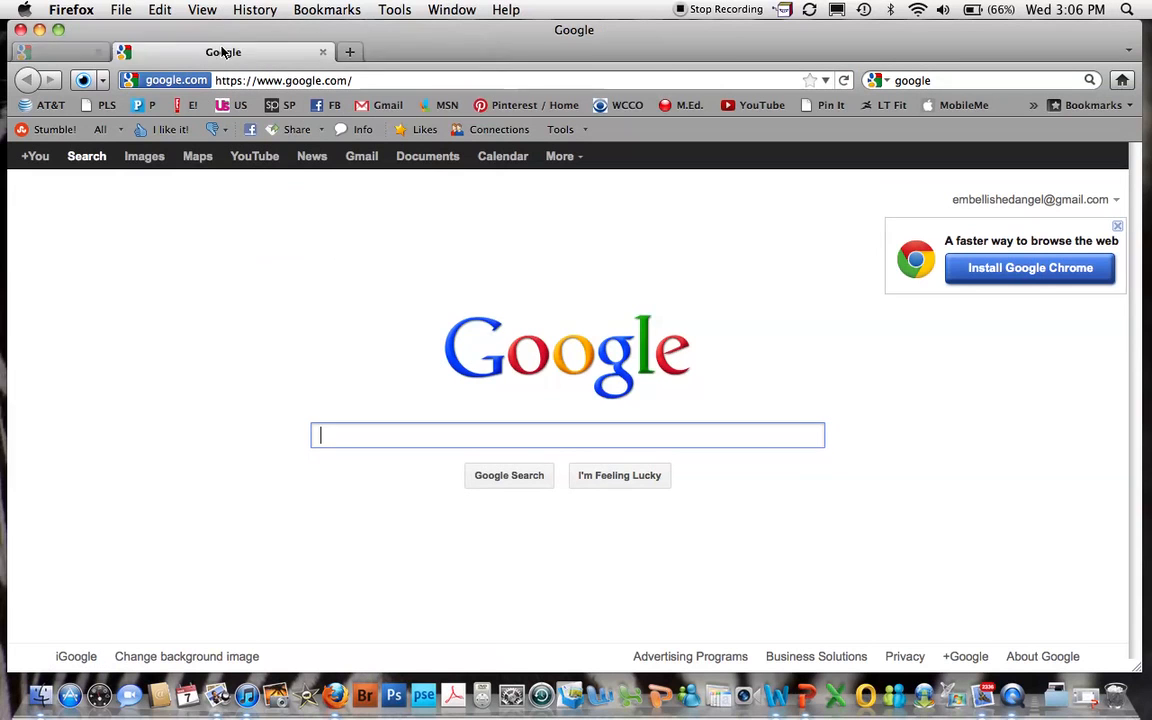
{"action": "left_click", "coordinate": [1112, 201]}
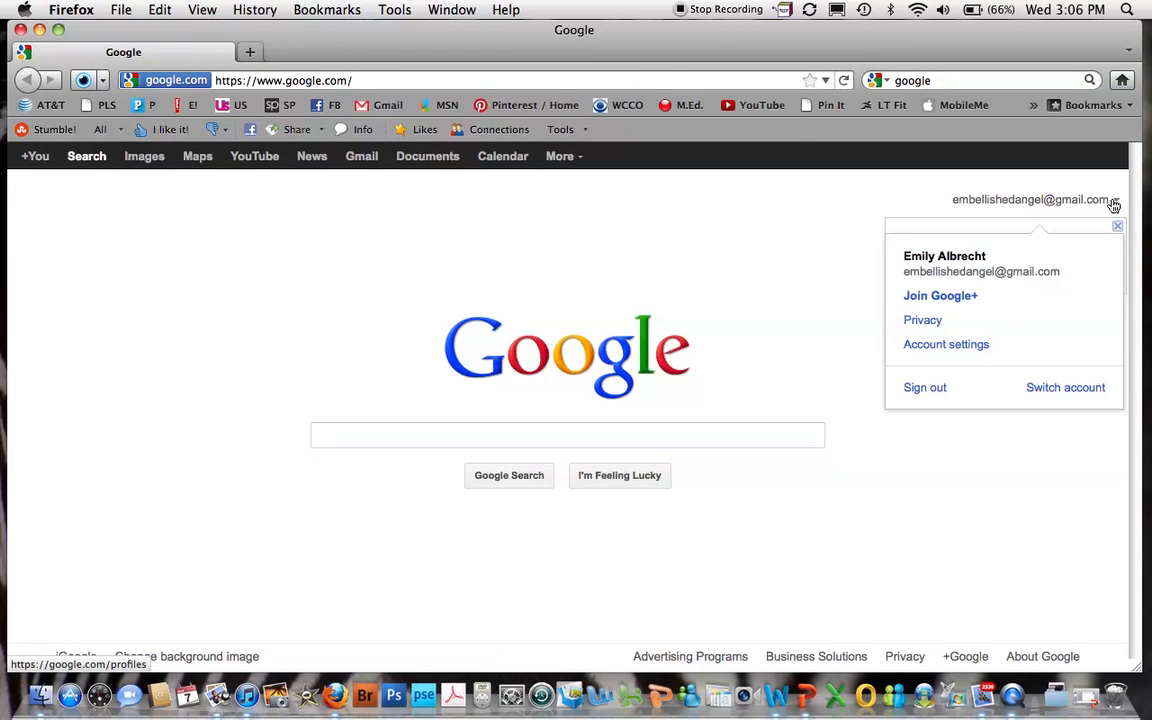
{"action": "left_click", "coordinate": [1052, 388]}
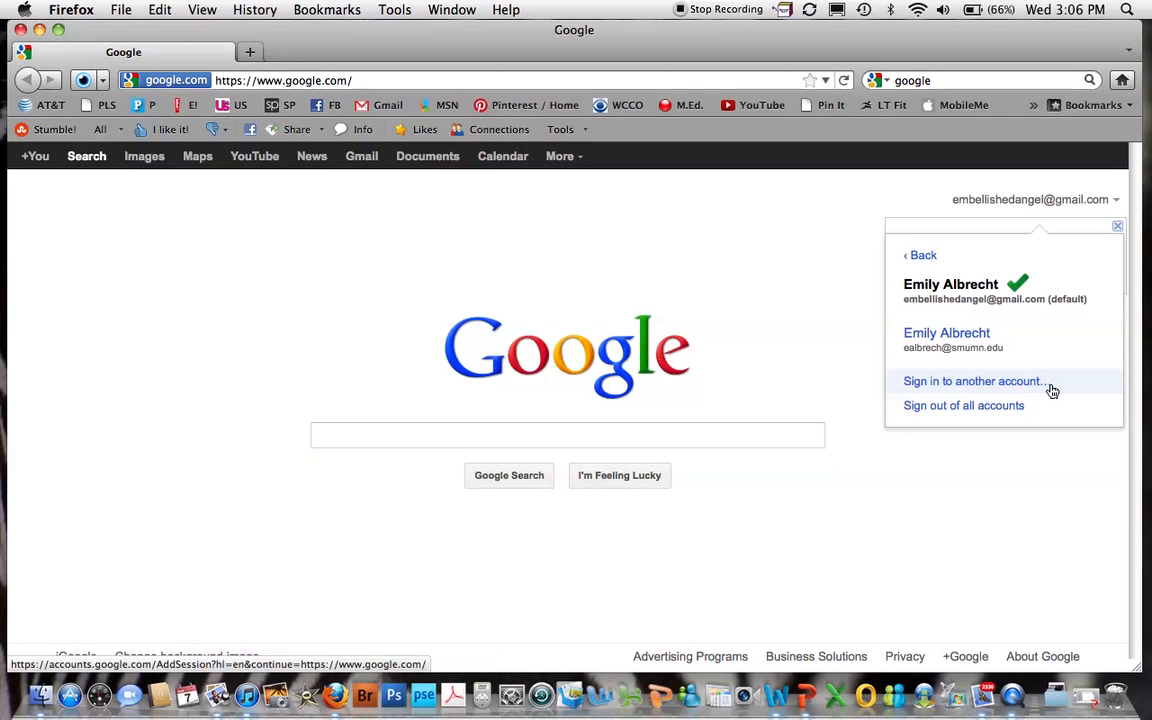
Switch the Google home page to the second signed-in account (authuser=1).
{"action": "left_click", "coordinate": [979, 331]}
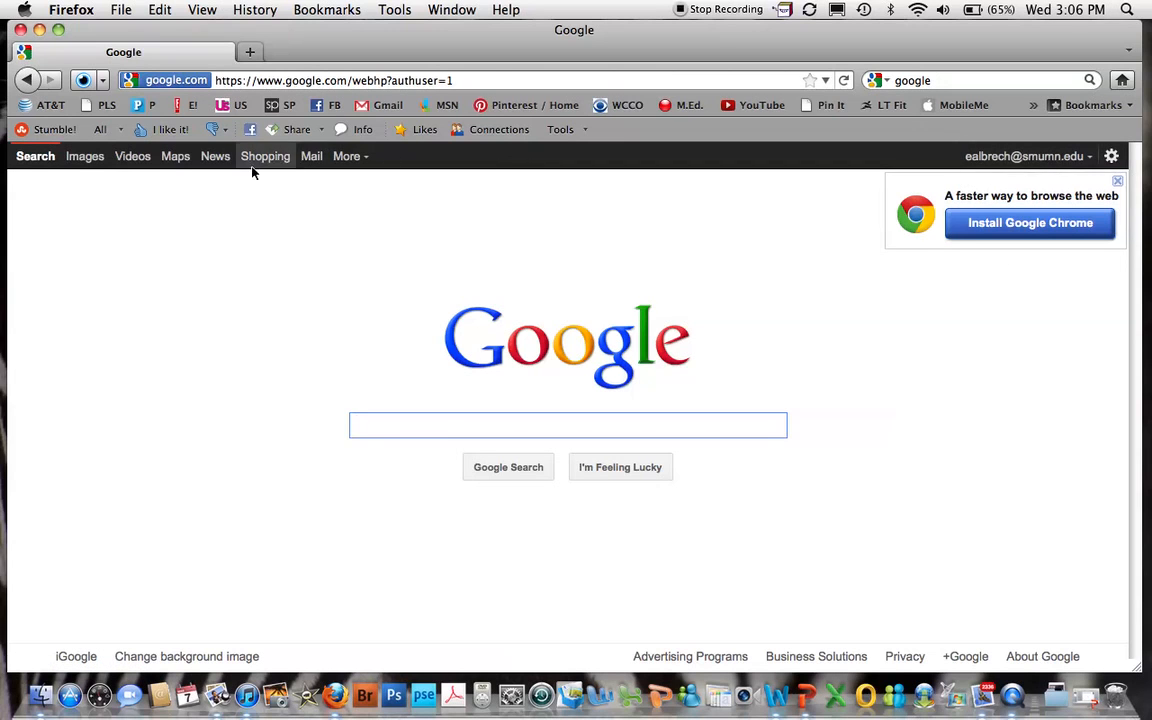
Go to the Google Docs document list through the Google bar's More menu.
{"action": "left_click", "coordinate": [363, 160]}
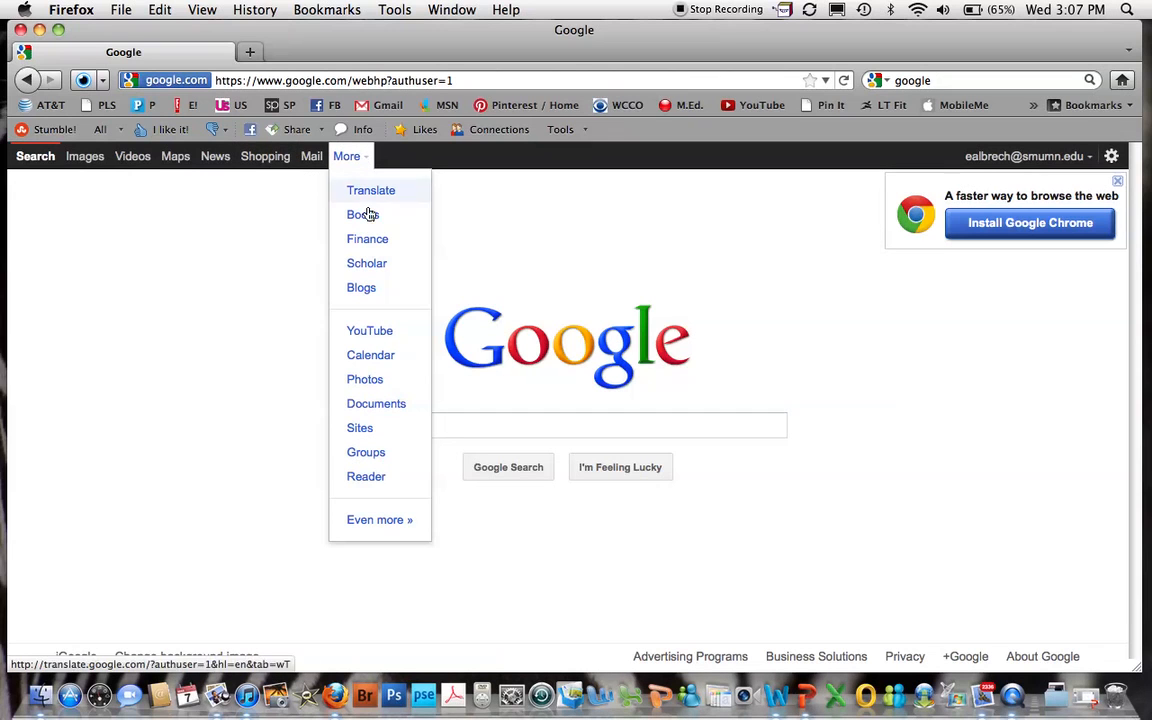
{"action": "left_click", "coordinate": [376, 404]}
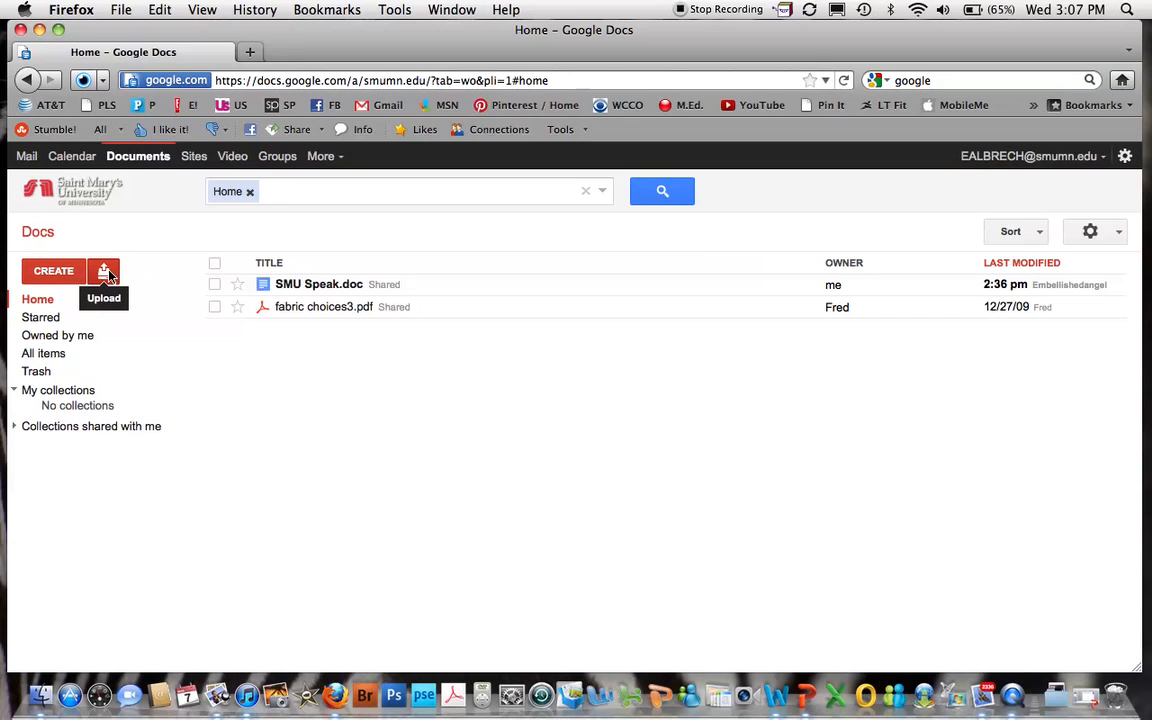
Choose glogdirections.docx from Milaca B1 > February 12 as the file to upload.
{"action": "left_click", "coordinate": [108, 273]}
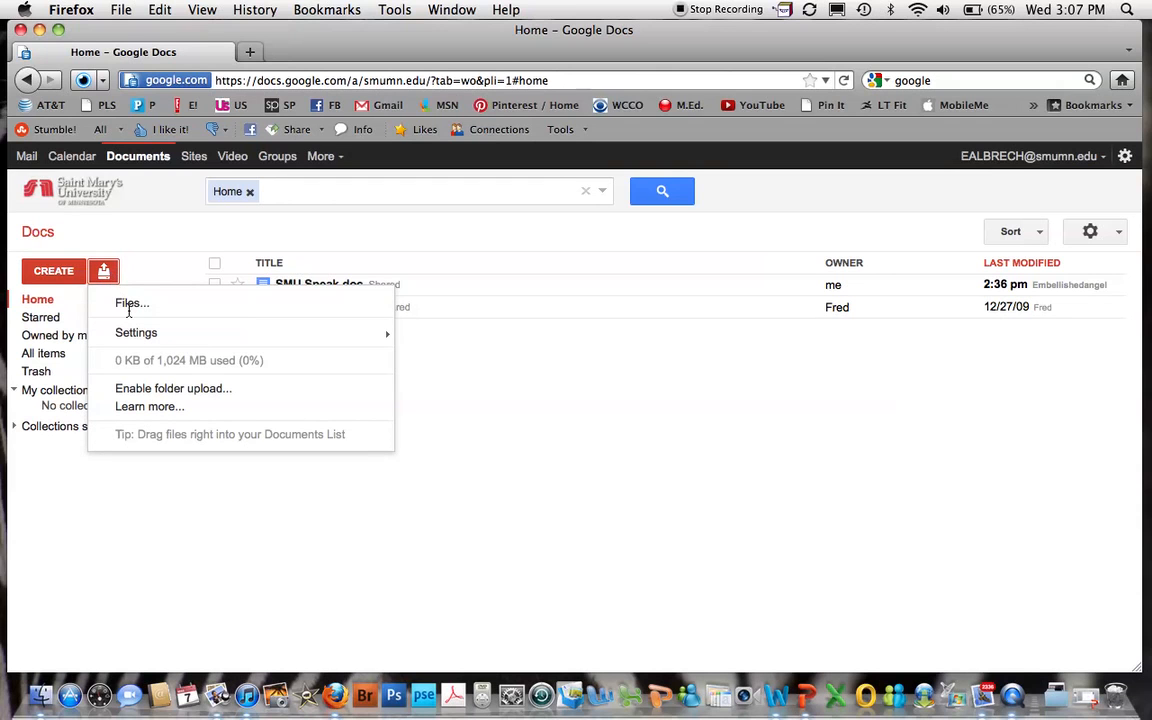
{"action": "left_click", "coordinate": [128, 305]}
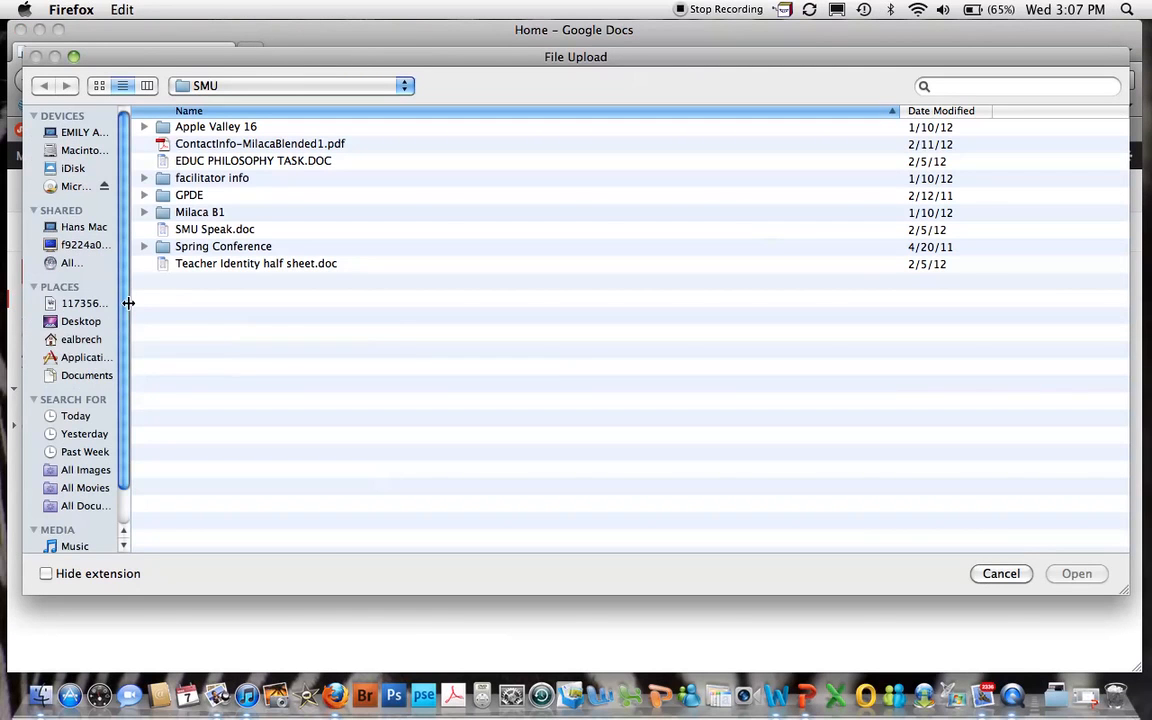
{"action": "double_click", "coordinate": [163, 213]}
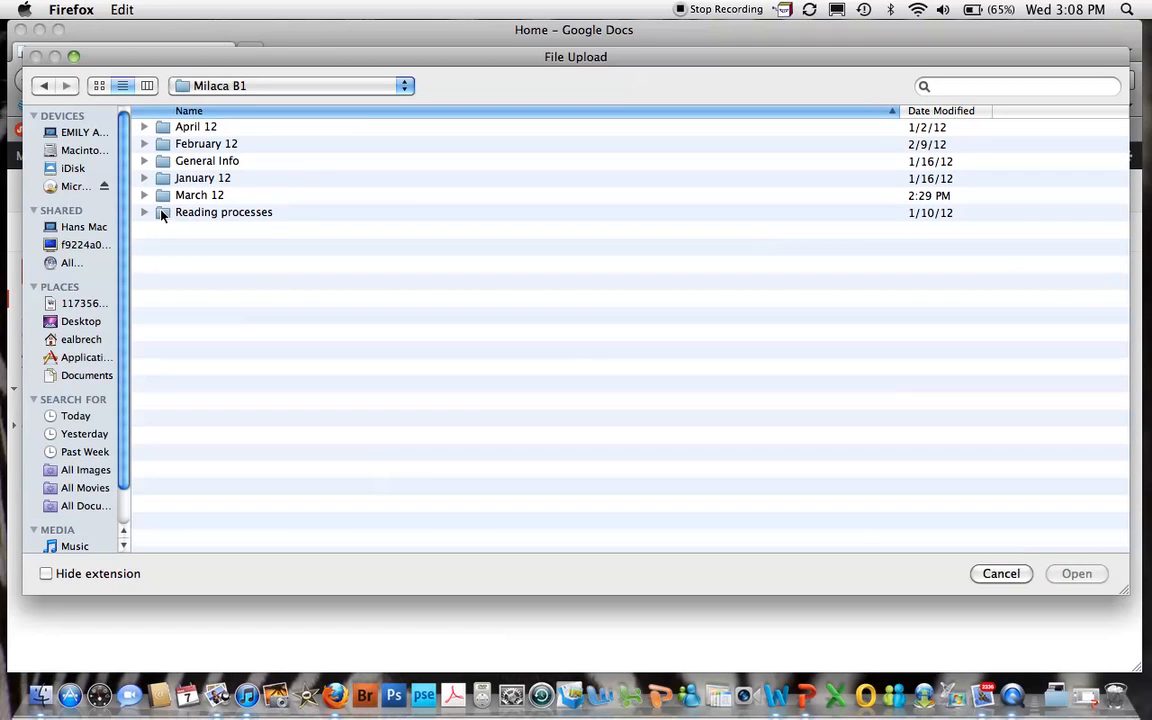
{"action": "double_click", "coordinate": [163, 145]}
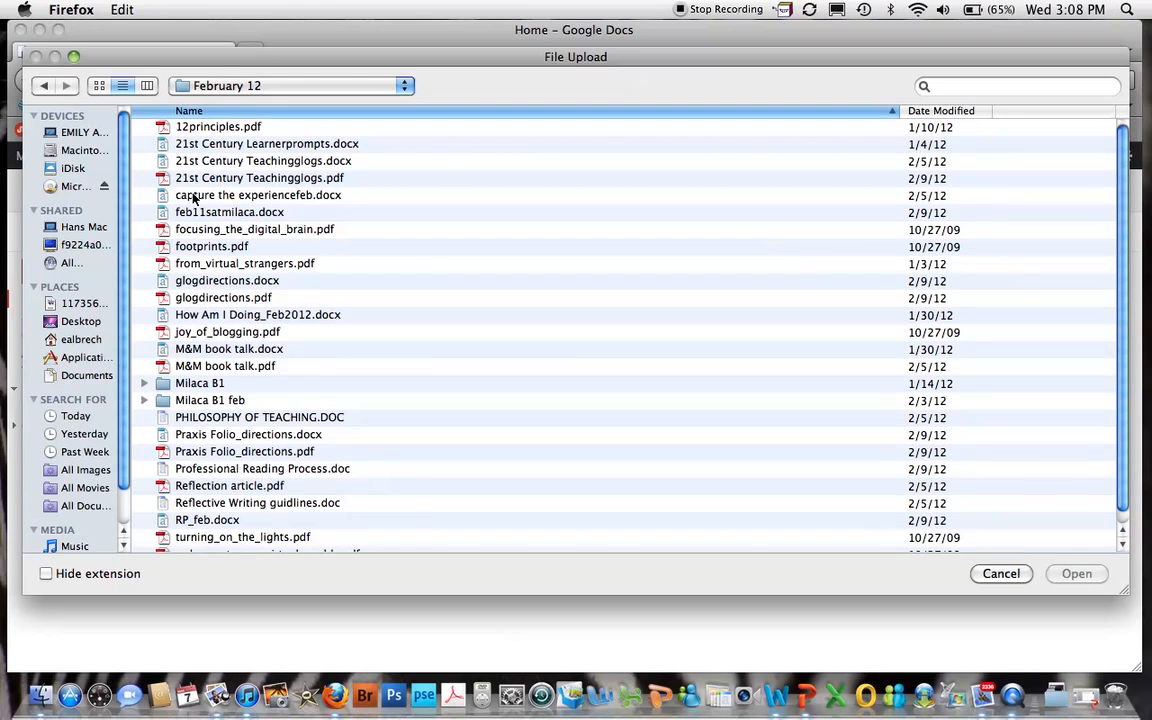
{"action": "left_click", "coordinate": [202, 281]}
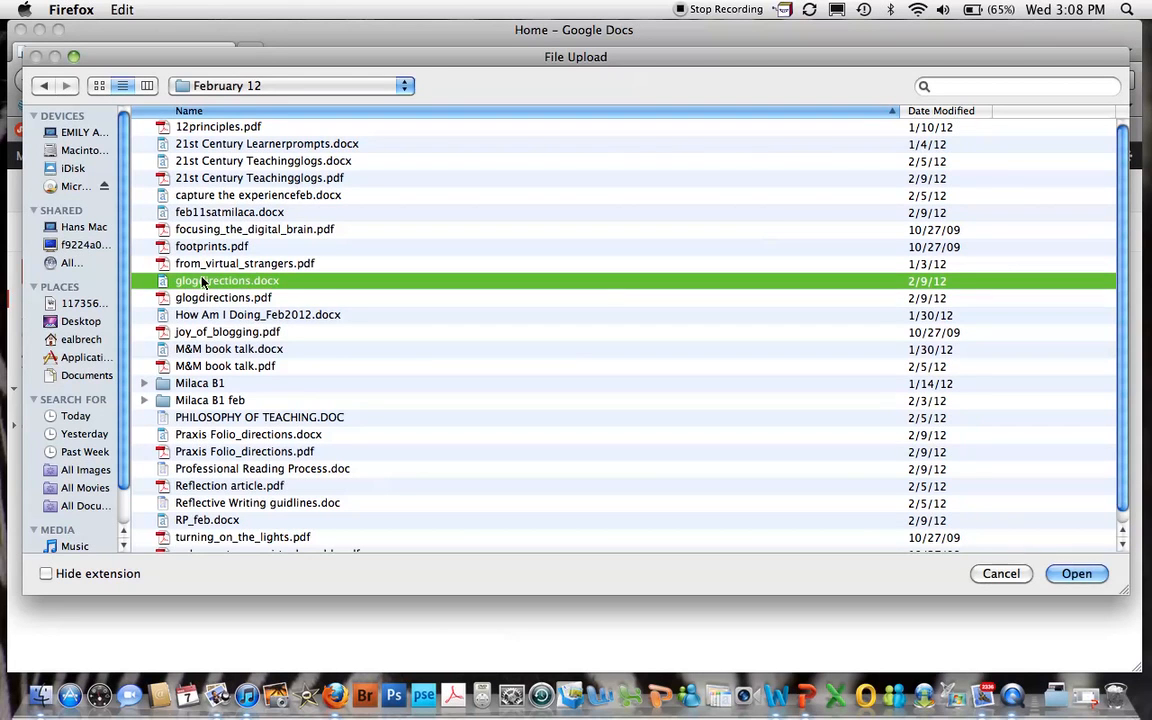
{"action": "left_click", "coordinate": [1076, 573]}
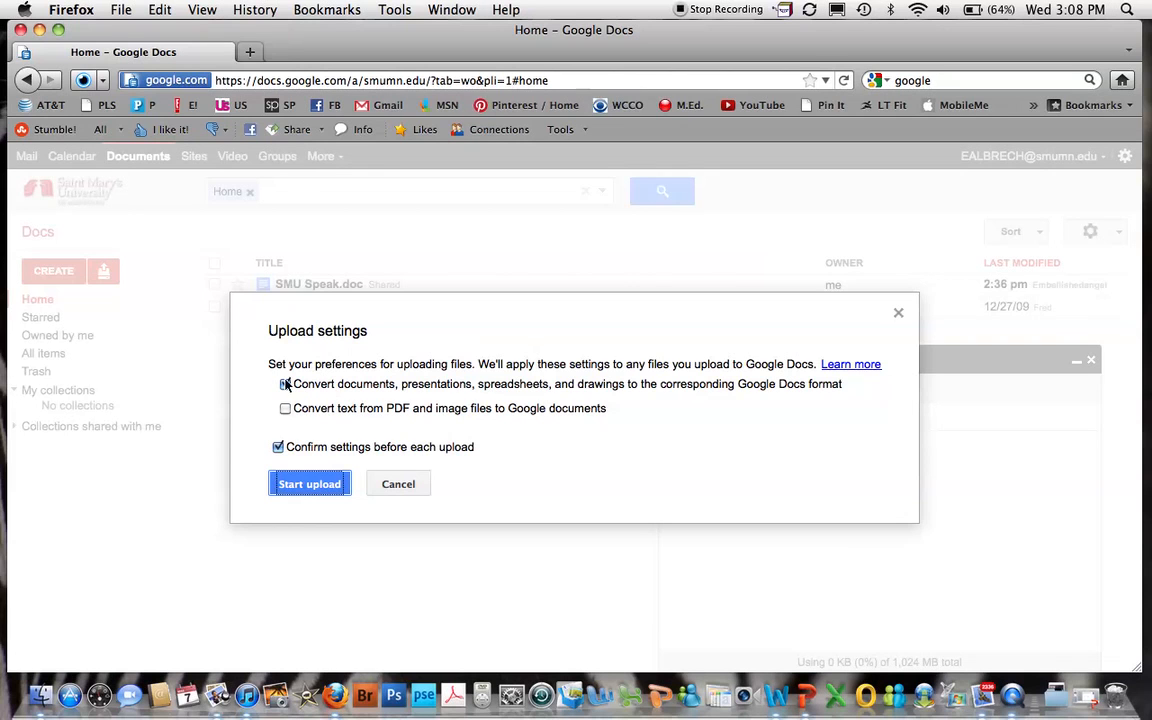
Upload glogdirections.docx converted to Docs format, then dismiss the Upload complete panel.
{"action": "left_click", "coordinate": [278, 448]}
{"action": "left_click", "coordinate": [278, 448]}
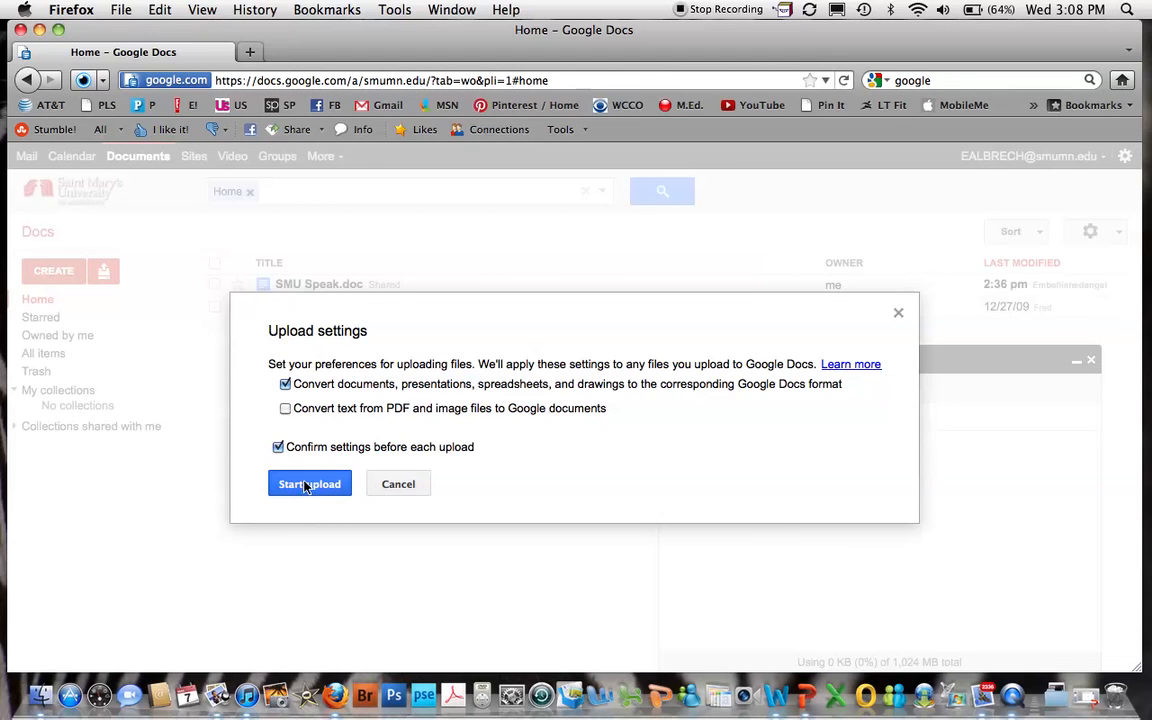
{"action": "left_click", "coordinate": [308, 486]}
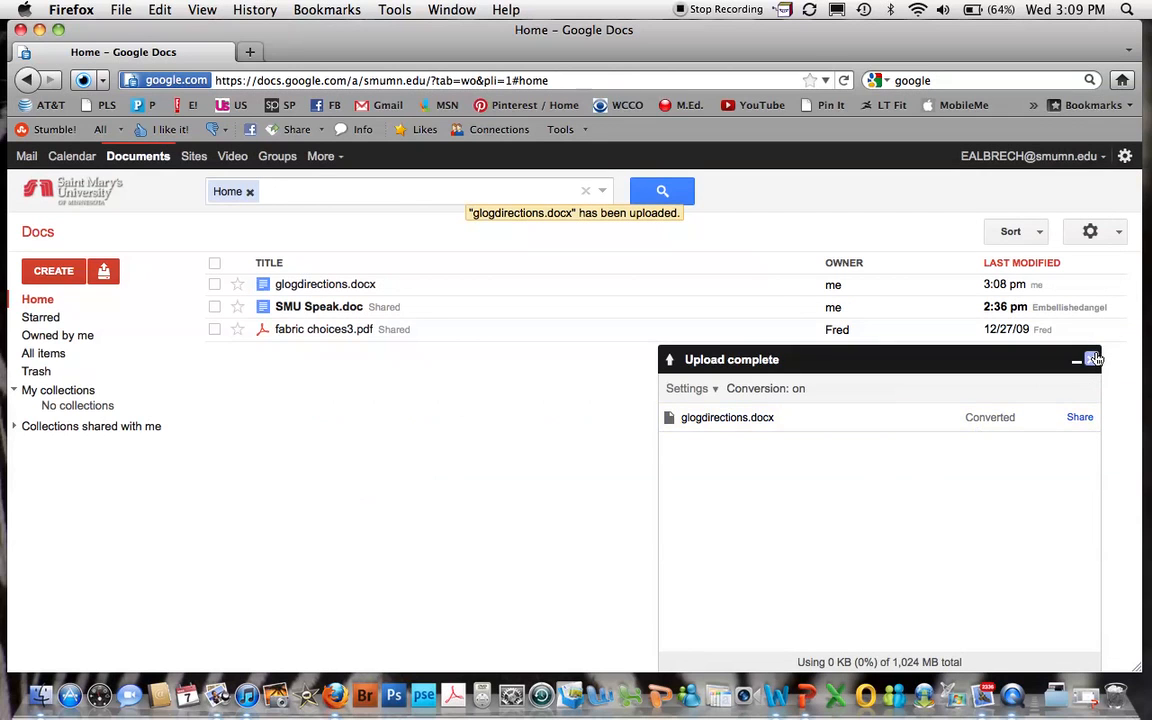
{"action": "left_click", "coordinate": [1091, 359]}
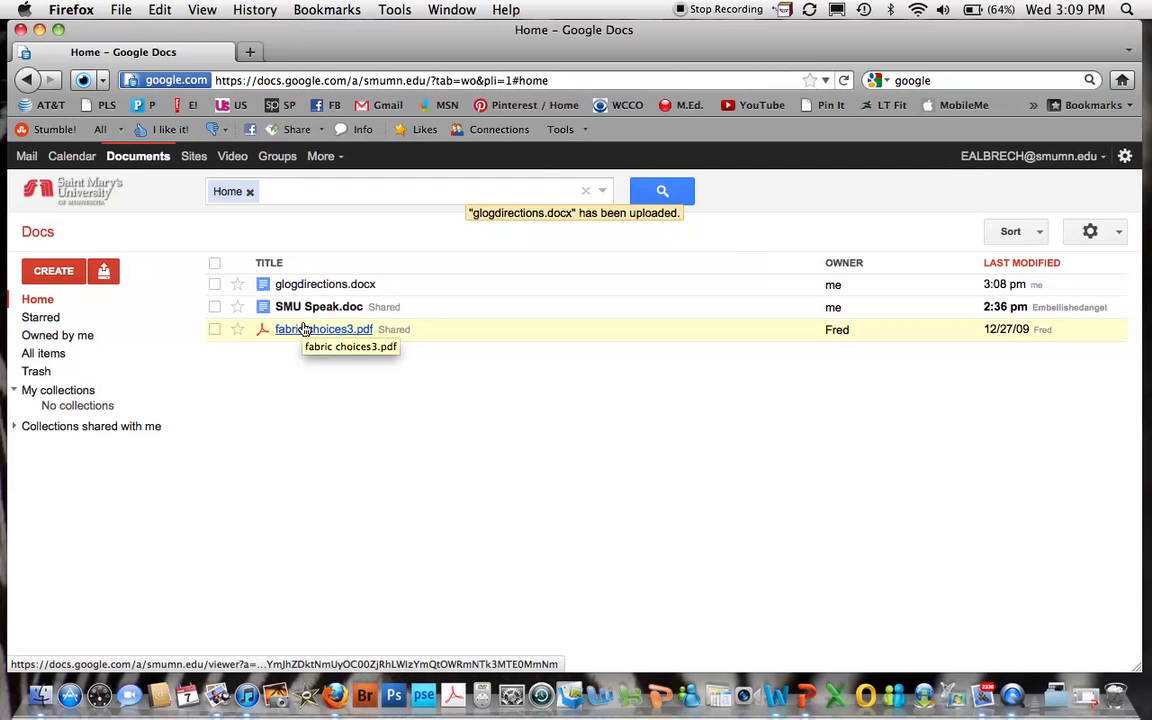
Open glogdirections.docx in its own tab and look through the Styles and Font lists unchanged.
{"action": "left_click", "coordinate": [305, 285]}
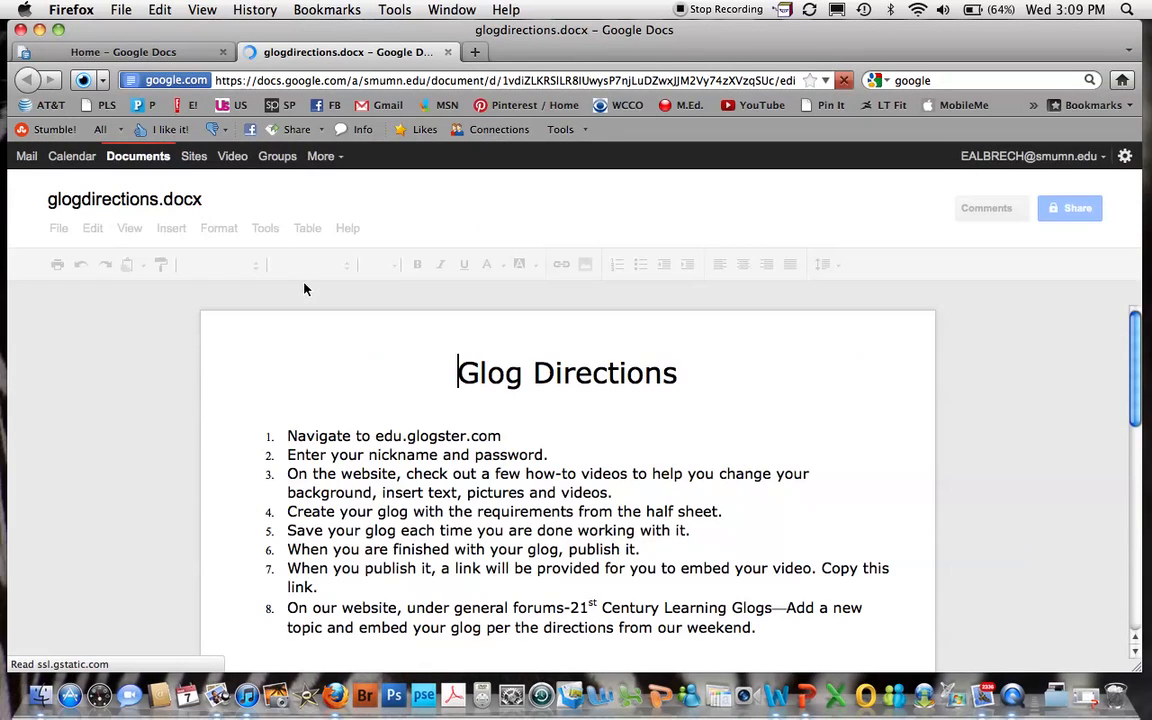
{"action": "scroll", "coordinate": [611, 369], "scroll_direction": "down", "scroll_amount": 2}
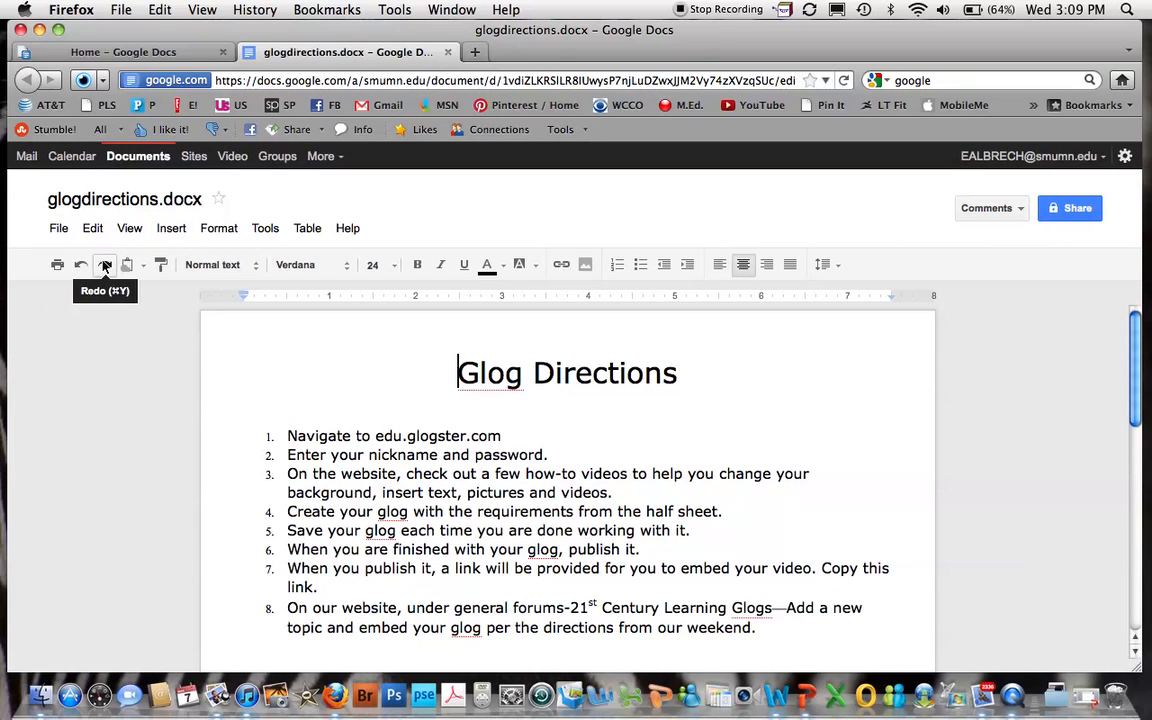
{"action": "left_click", "coordinate": [258, 270]}
{"action": "left_click", "coordinate": [259, 270]}
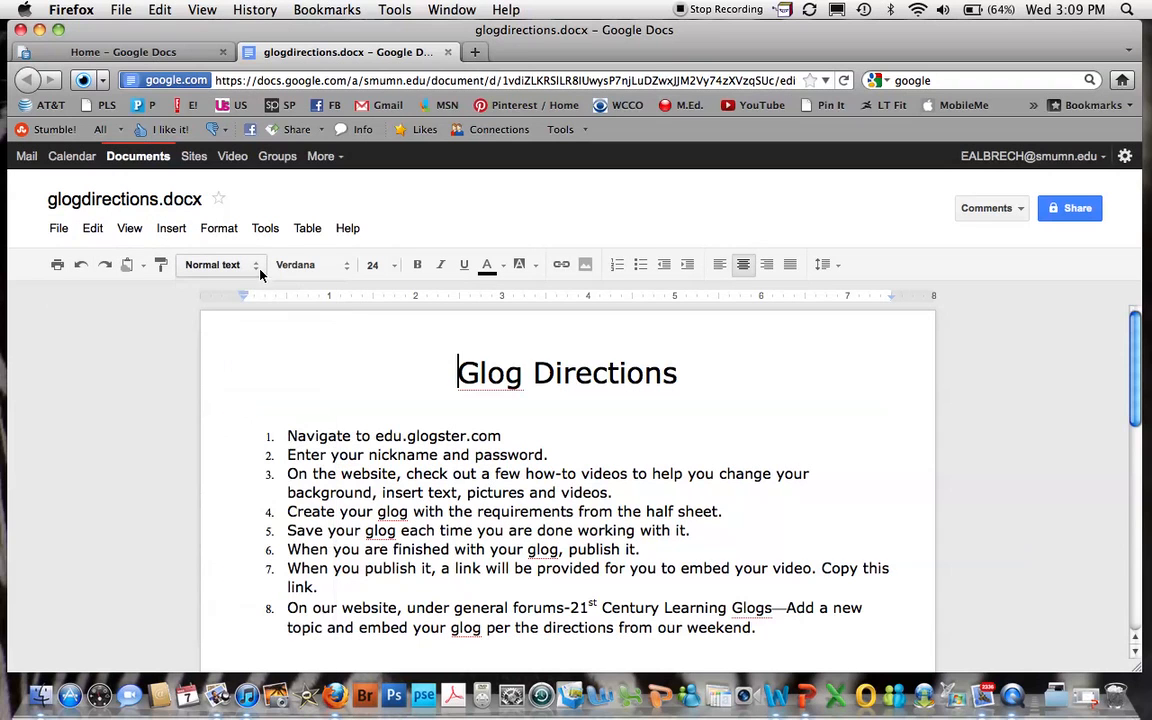
{"action": "left_click", "coordinate": [348, 268]}
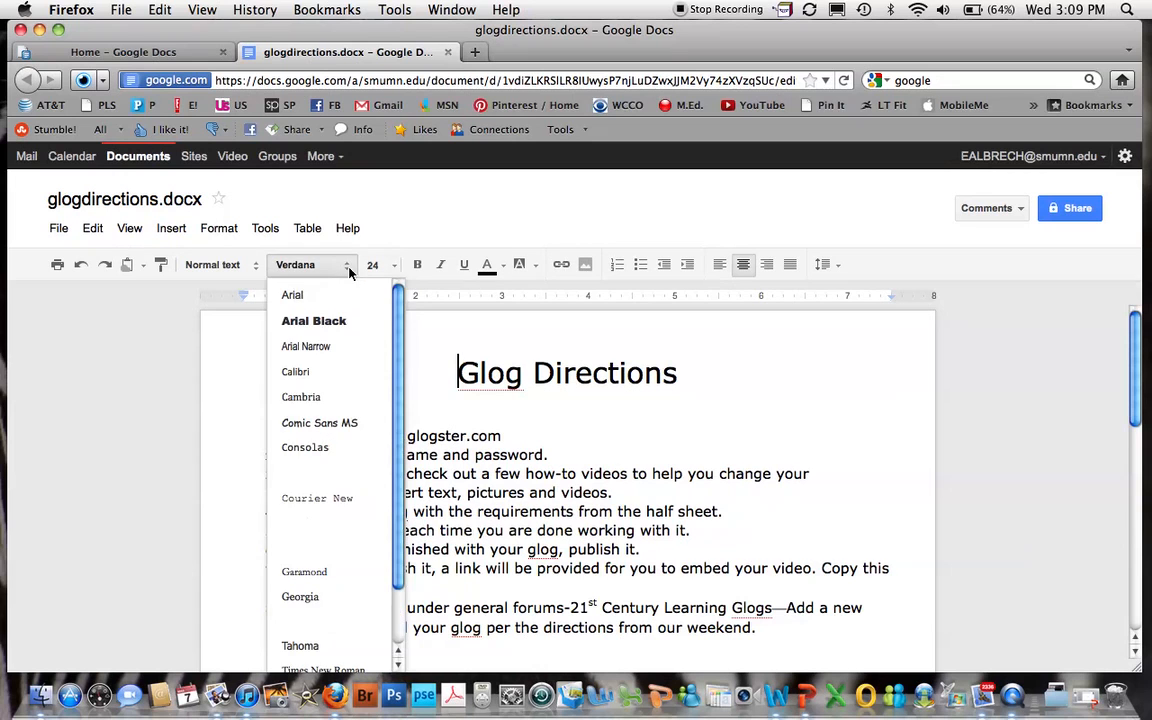
{"action": "left_click", "coordinate": [349, 270]}
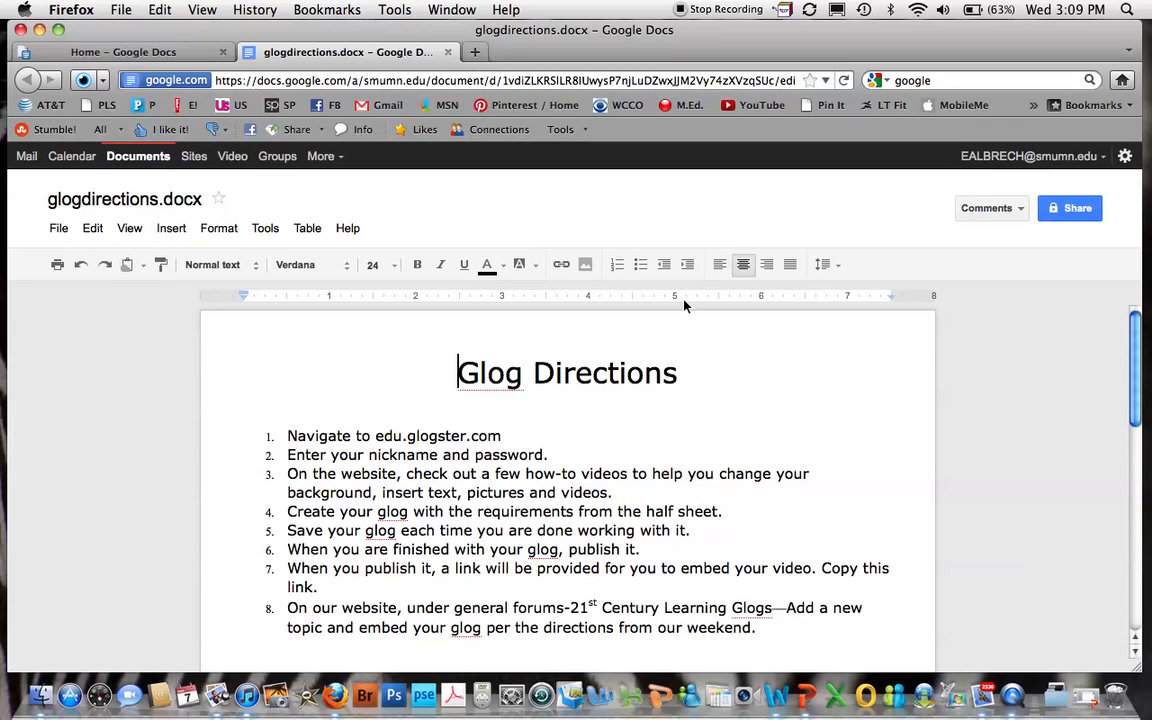
Open sharing settings for glogdirections.docx and save its visibility as Private.
{"action": "left_click", "coordinate": [1074, 211]}
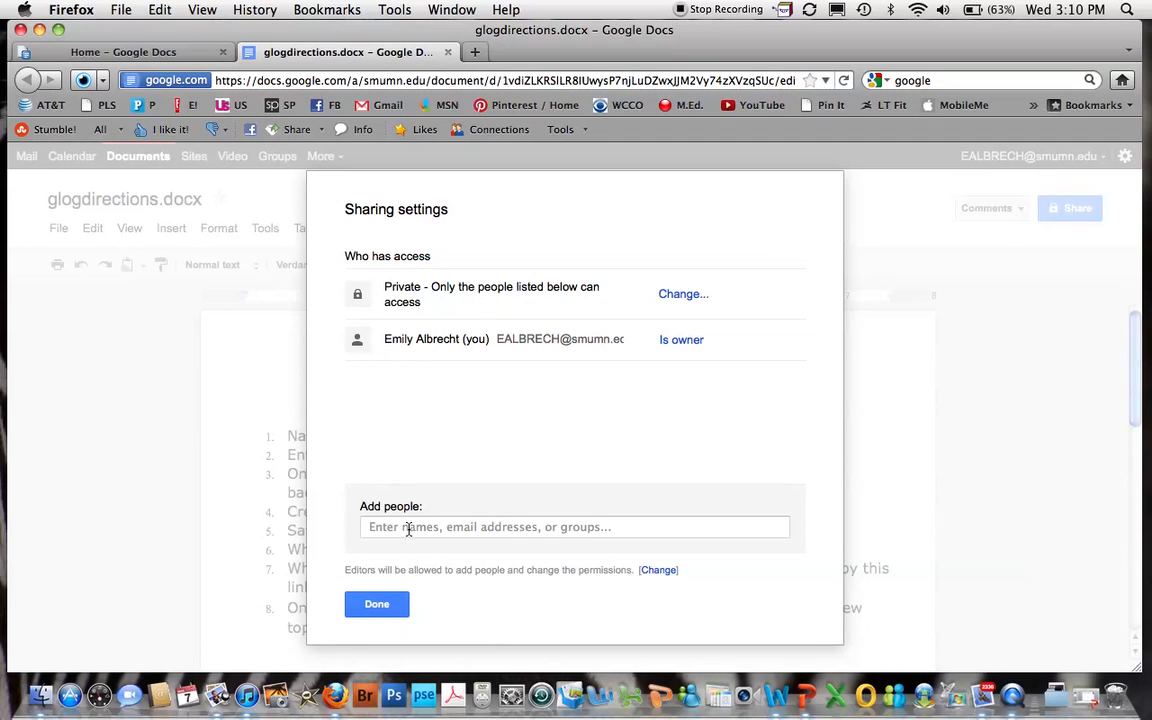
{"action": "left_click", "coordinate": [684, 295]}
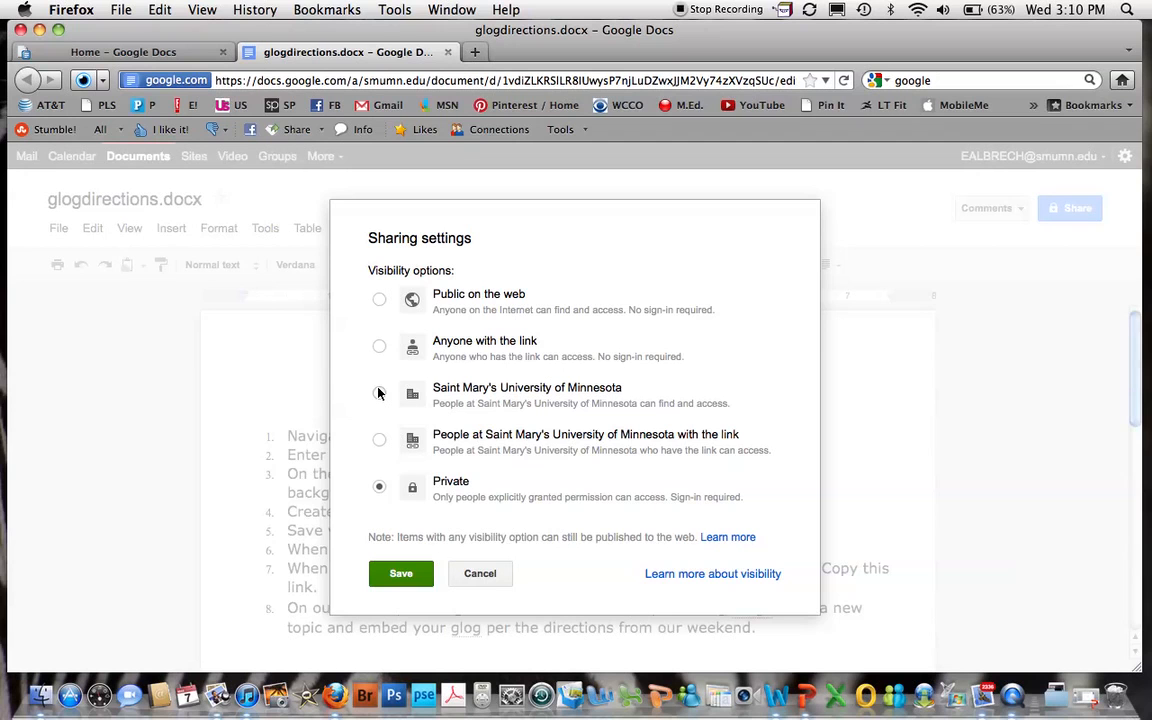
{"action": "left_click", "coordinate": [400, 572]}
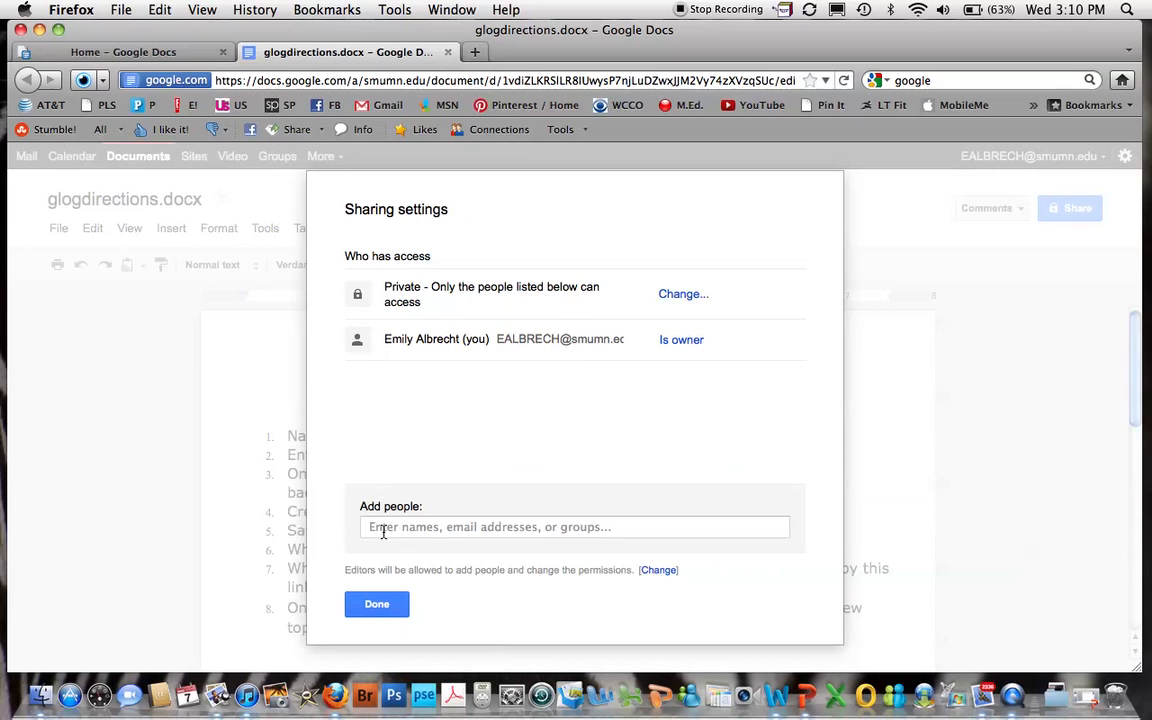
Enter the collaborator's Gmail address under Add people and review the access-level choices.
{"action": "left_click", "coordinate": [379, 529]}
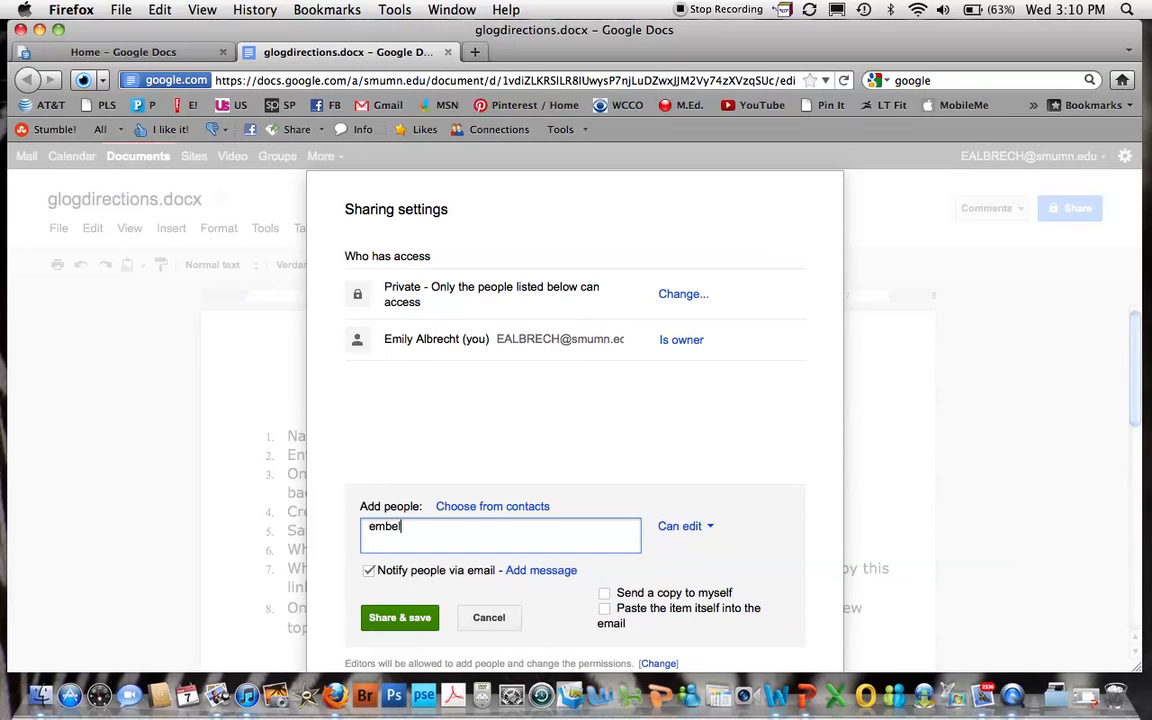
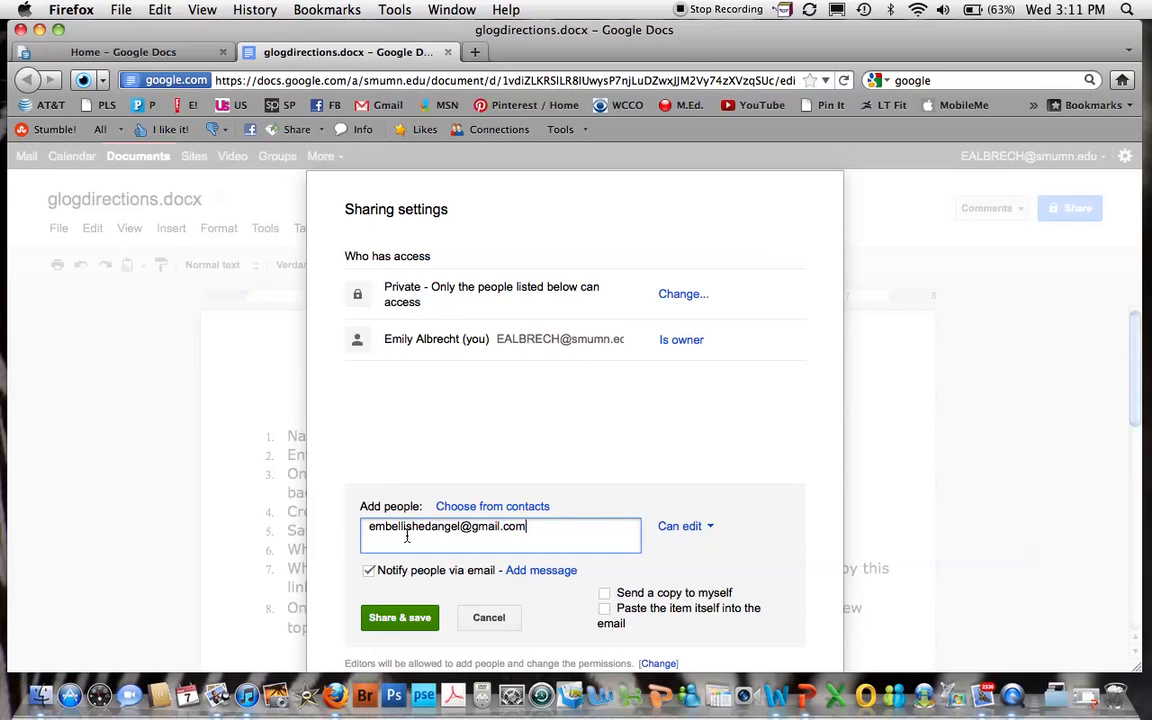
{"action": "left_click", "coordinate": [711, 530]}
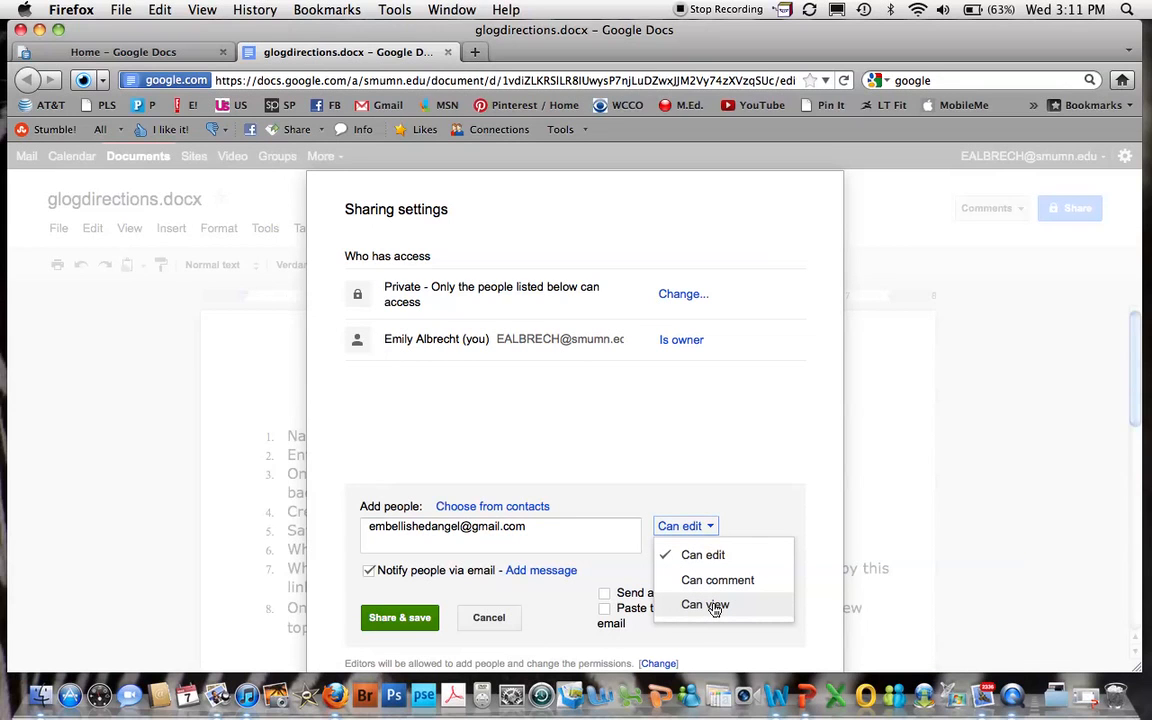
Share glogdirections.docx with the collaborator as Can edit, notifying them by email.
{"action": "left_click", "coordinate": [708, 554]}
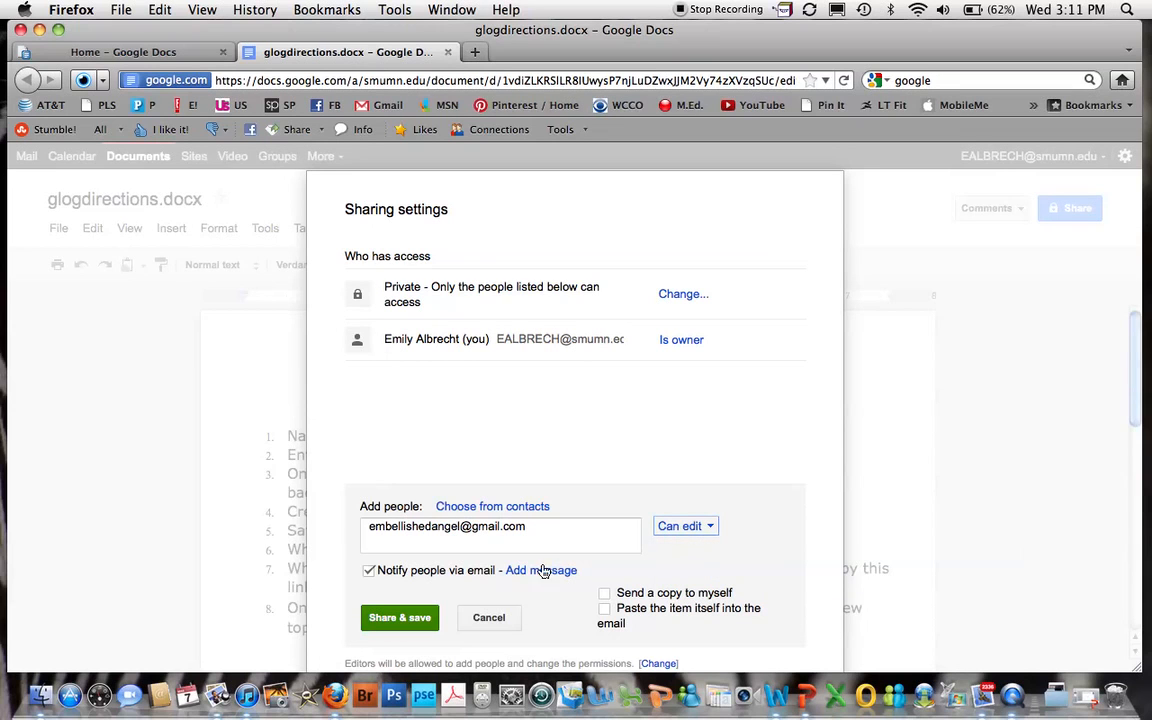
{"action": "left_click", "coordinate": [369, 570]}
{"action": "left_click", "coordinate": [401, 619]}
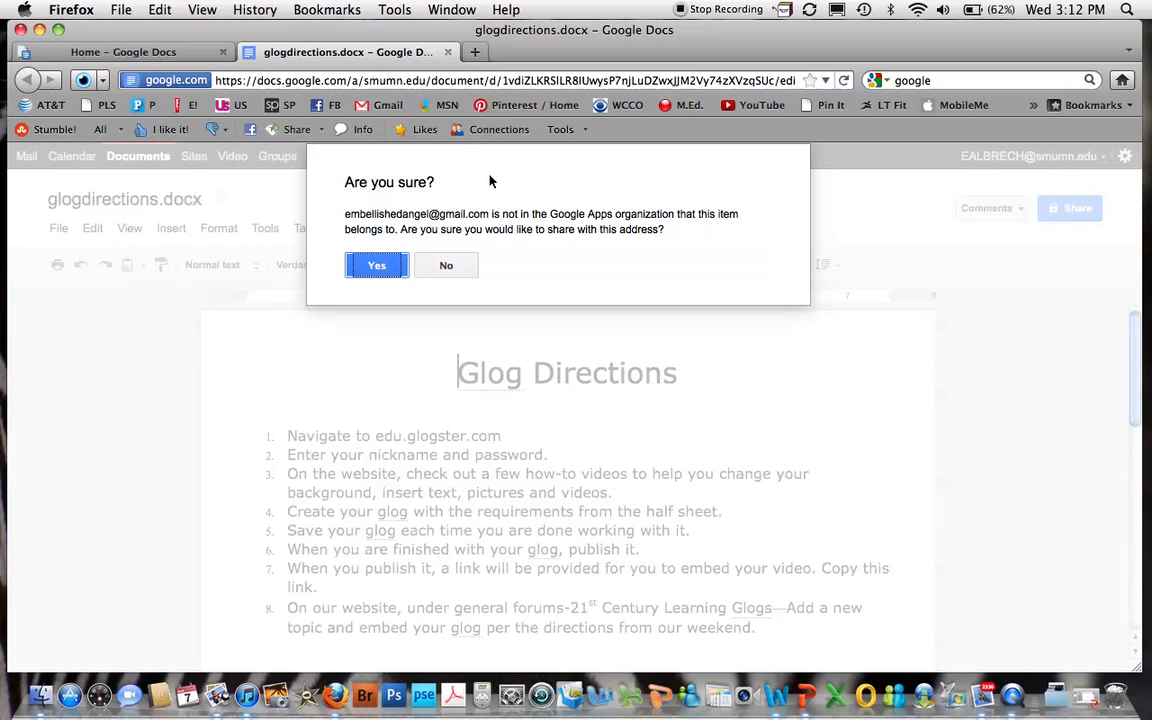
{"action": "left_click", "coordinate": [379, 269]}
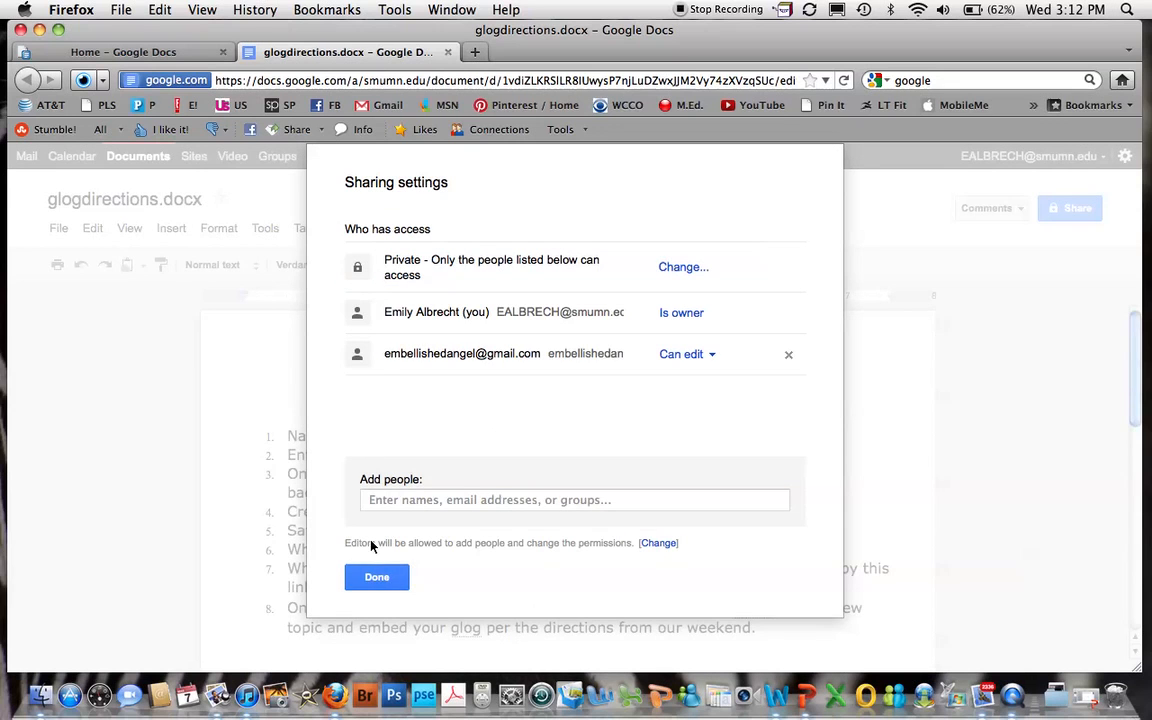
{"action": "left_click", "coordinate": [376, 579]}
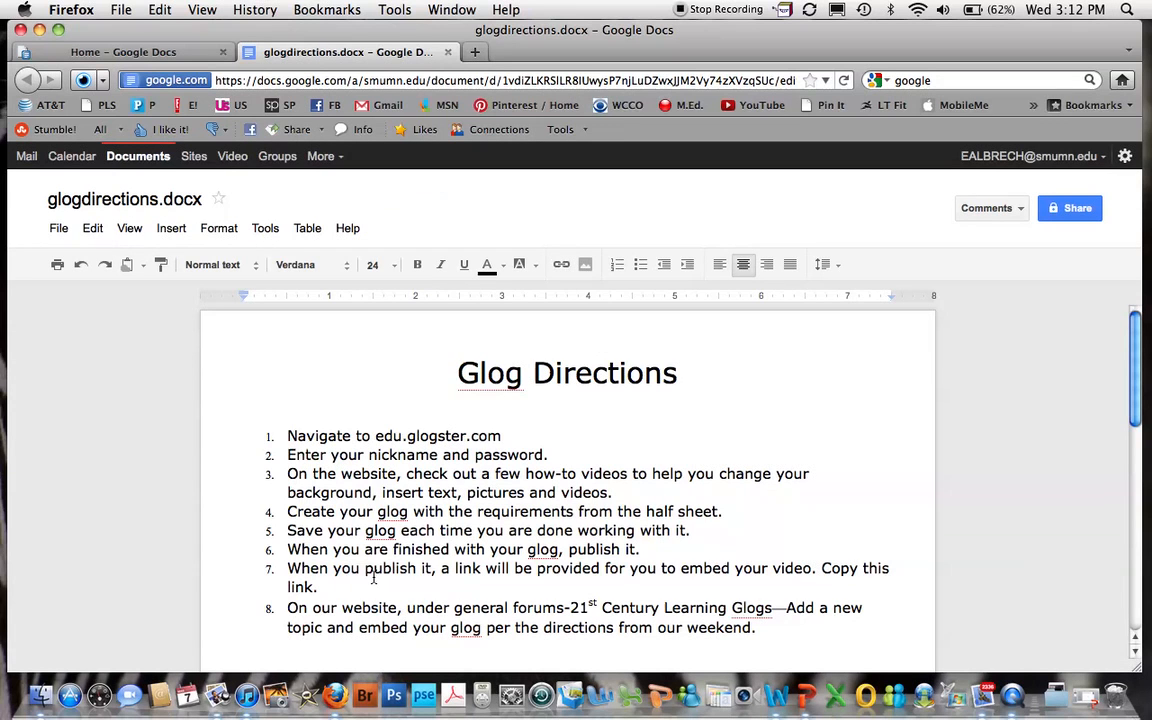
{"action": "left_click", "coordinate": [474, 53]}
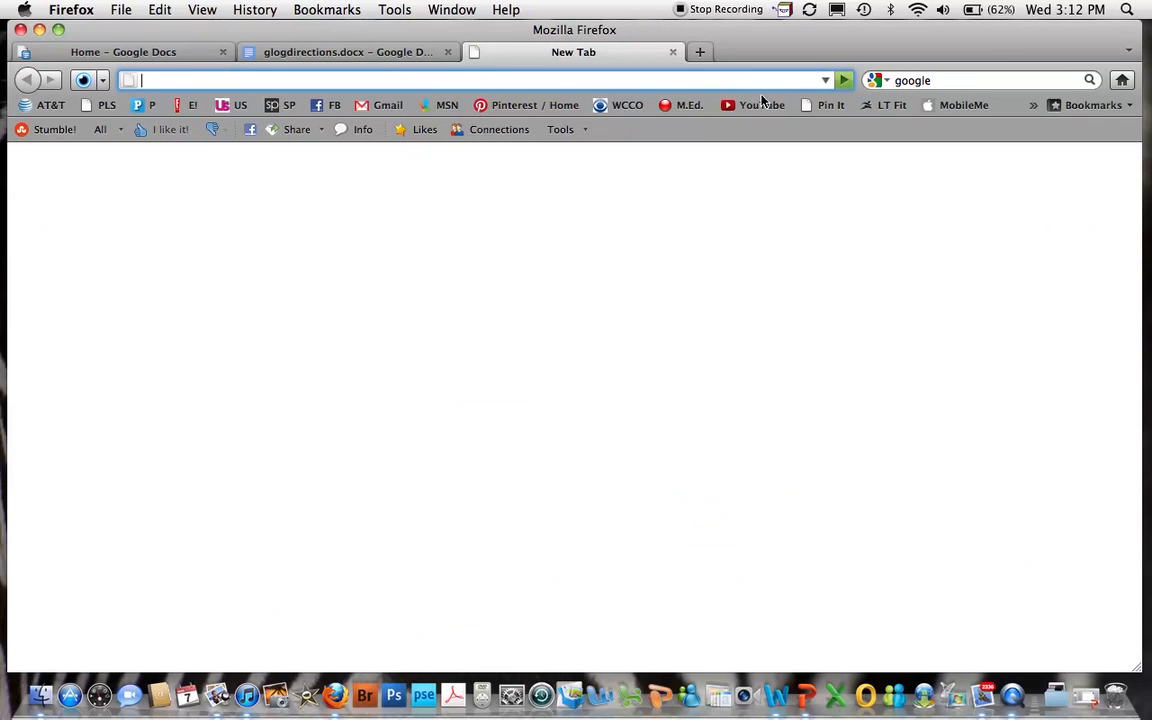
Open the glogdirections.docx share email in Gmail and follow its link to the document.
{"action": "left_click", "coordinate": [382, 110]}
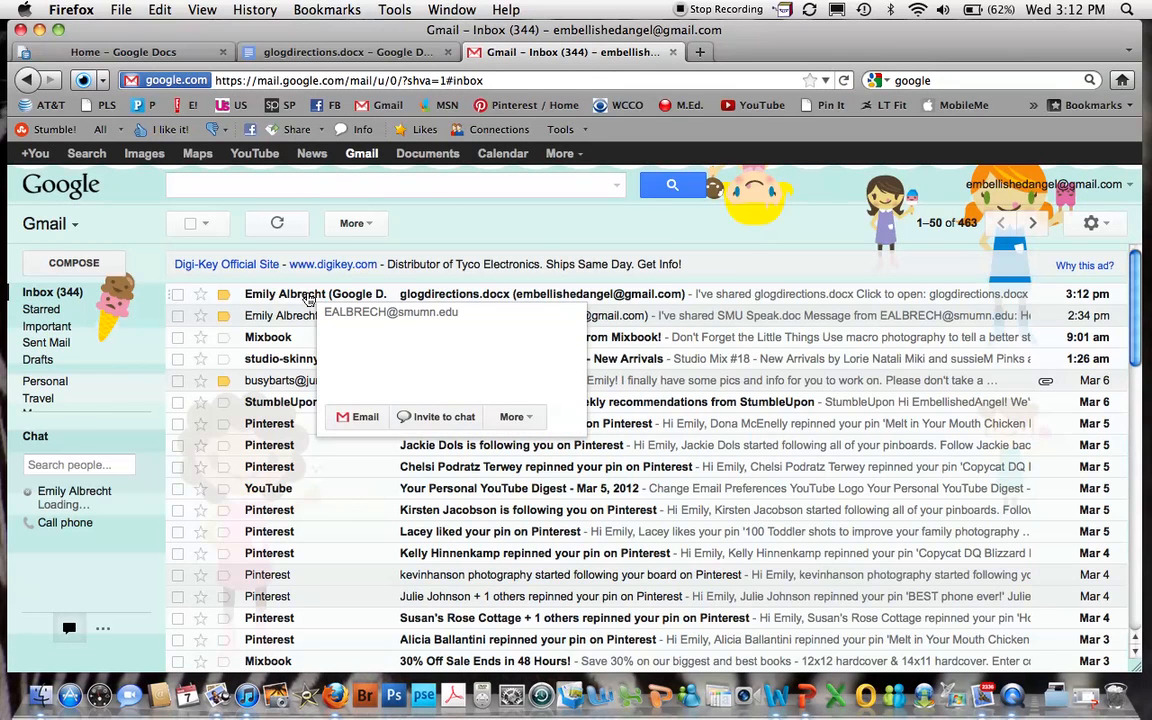
{"action": "left_click", "coordinate": [309, 296]}
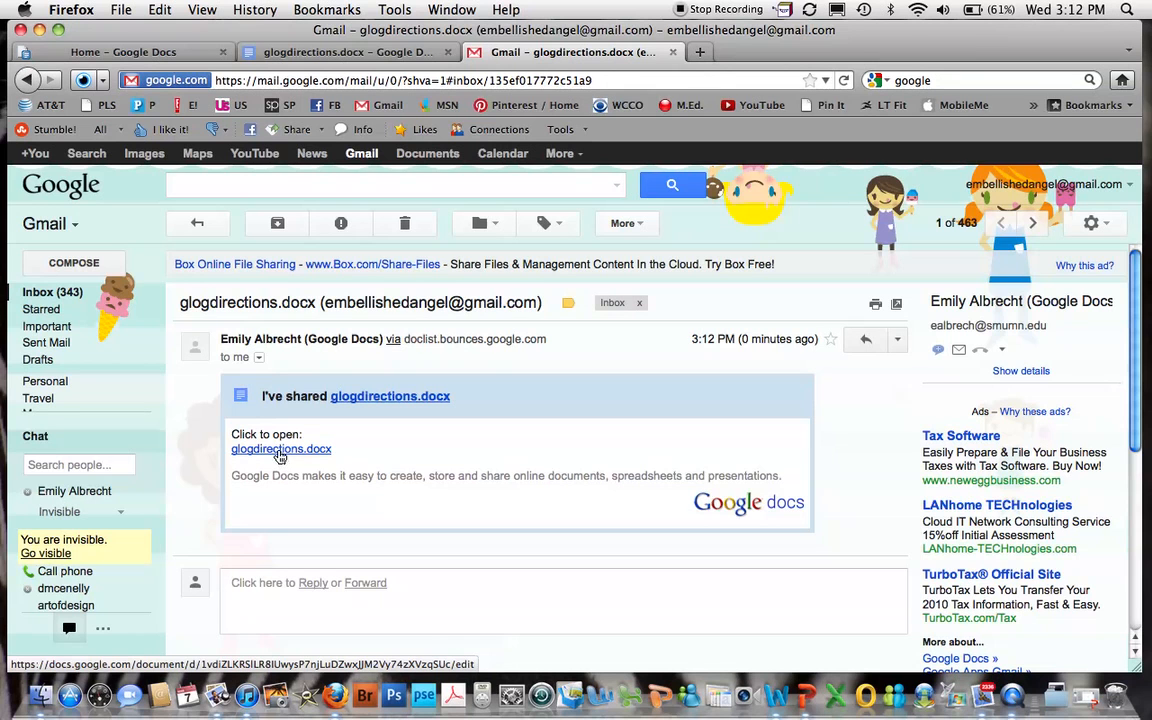
{"action": "left_click", "coordinate": [280, 450]}
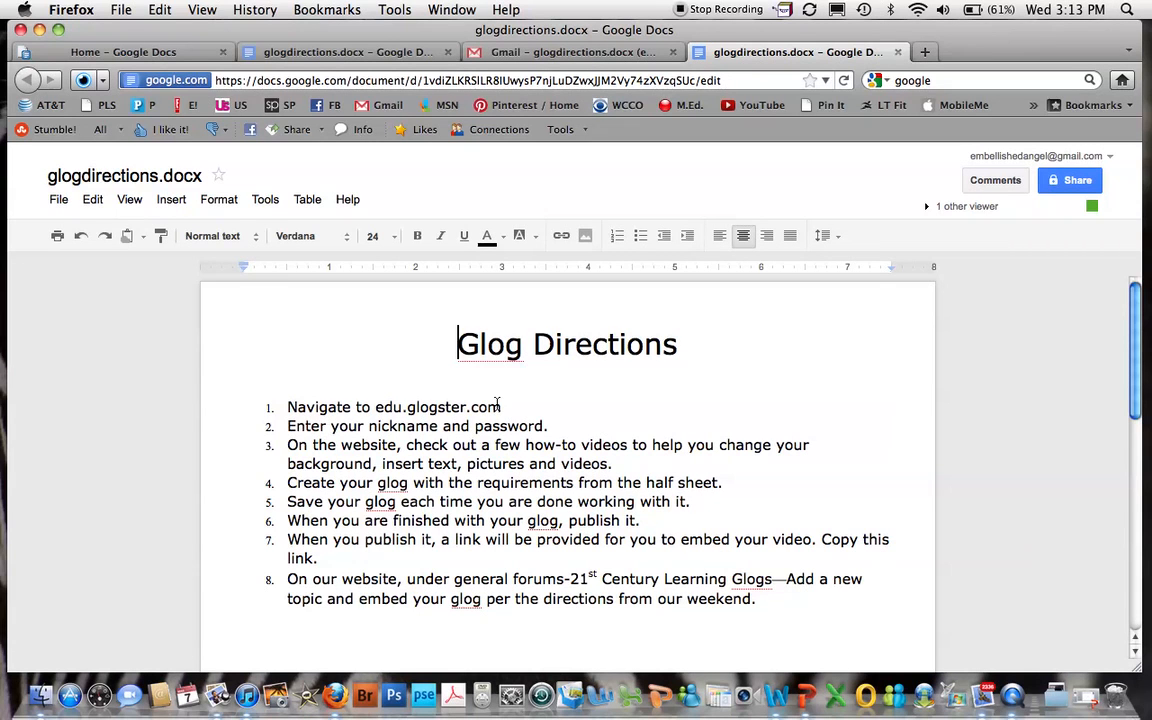
Post the document comment "This is an excellent example of directions for a glog!" and return to the text.
{"action": "left_click", "coordinate": [992, 182]}
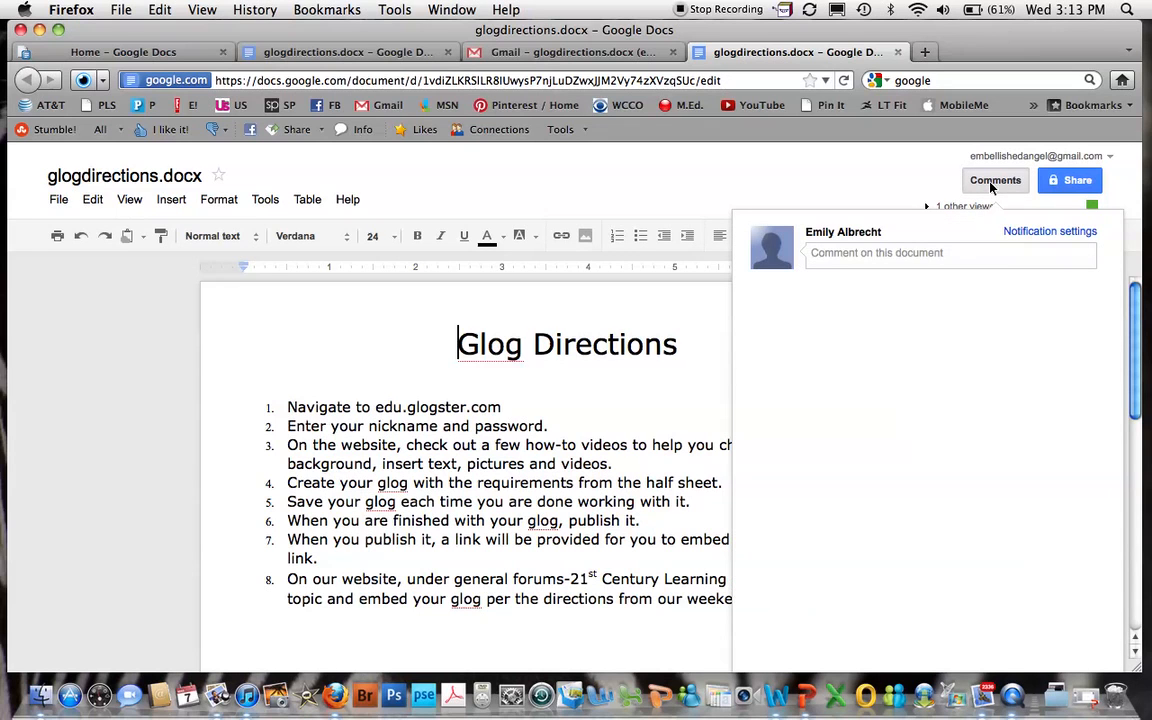
{"action": "left_click", "coordinate": [828, 256]}
{"action": "type", "text": "This is an ex"}
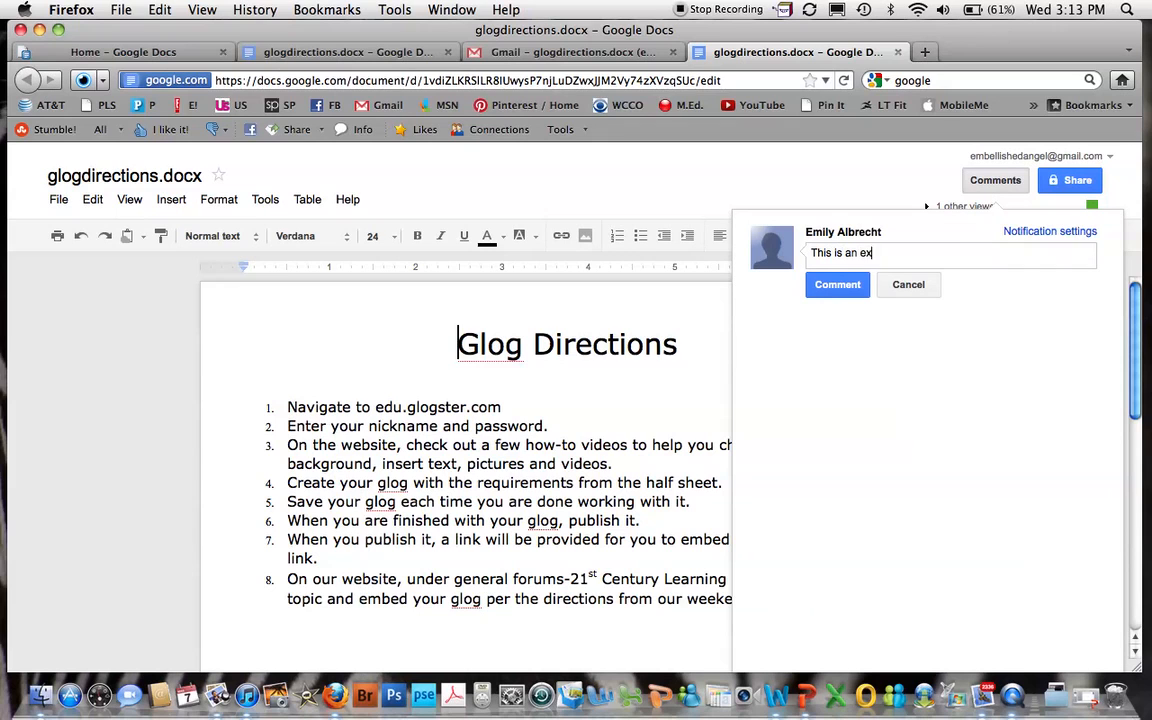
{"action": "type", "text": "cellent example of directions for a lglog!"}
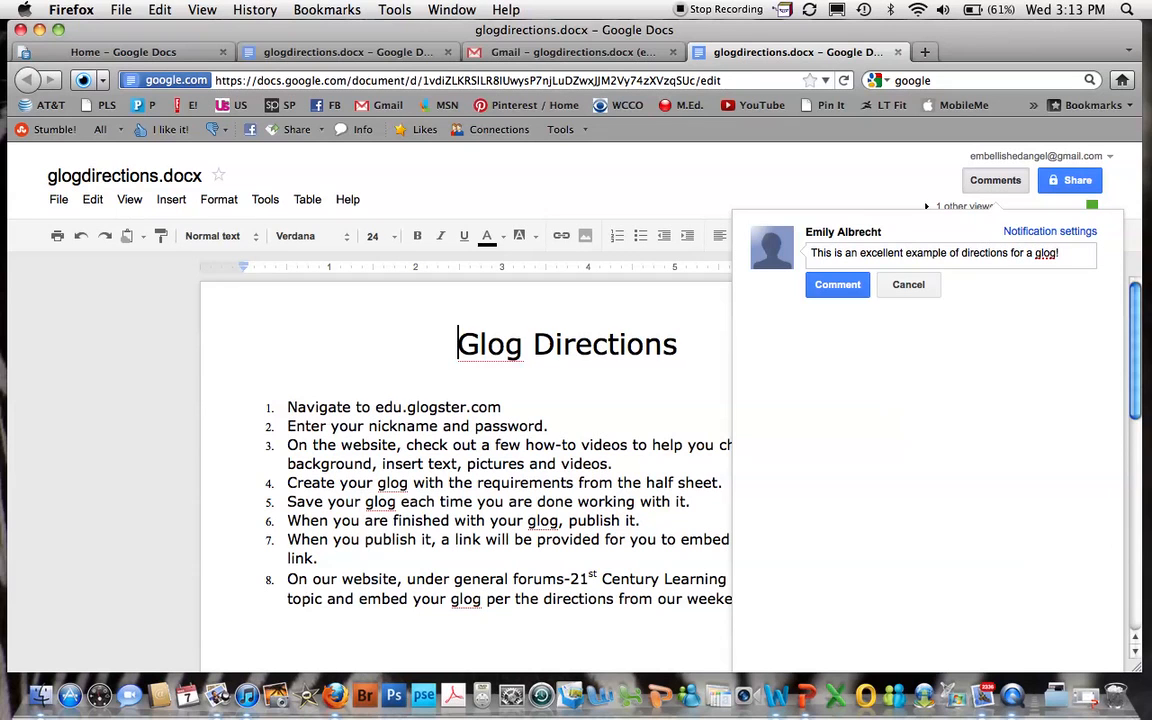
{"action": "left_click", "coordinate": [851, 286]}
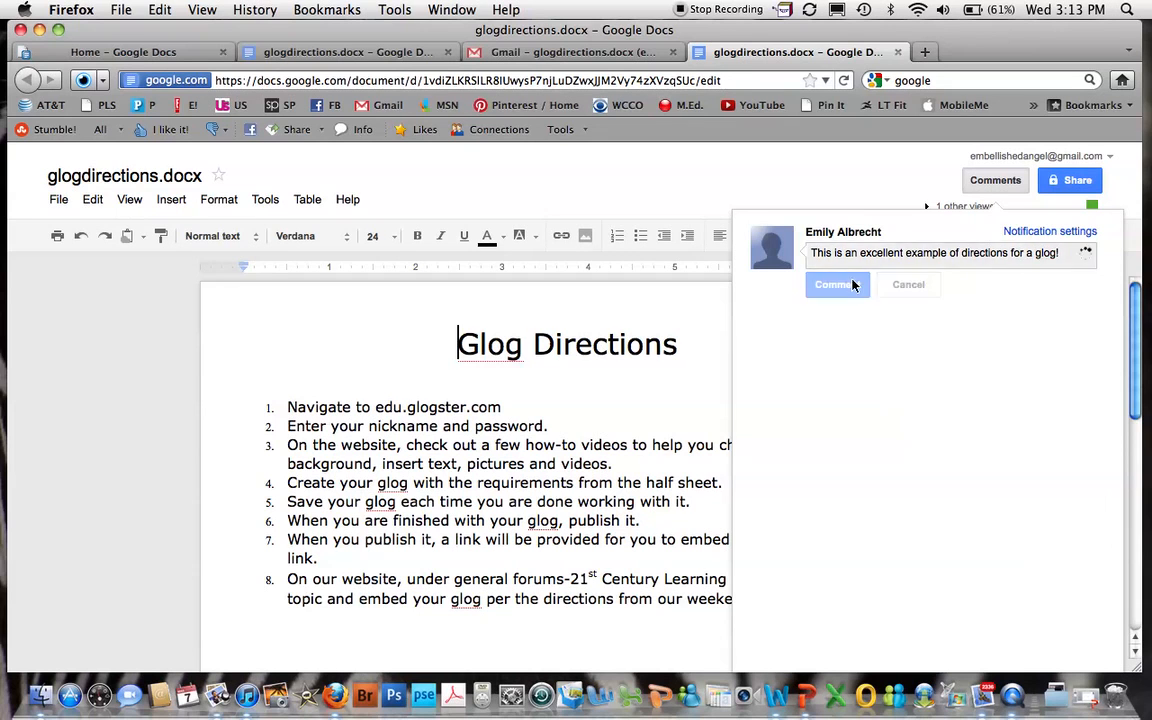
{"action": "left_click", "coordinate": [874, 155]}
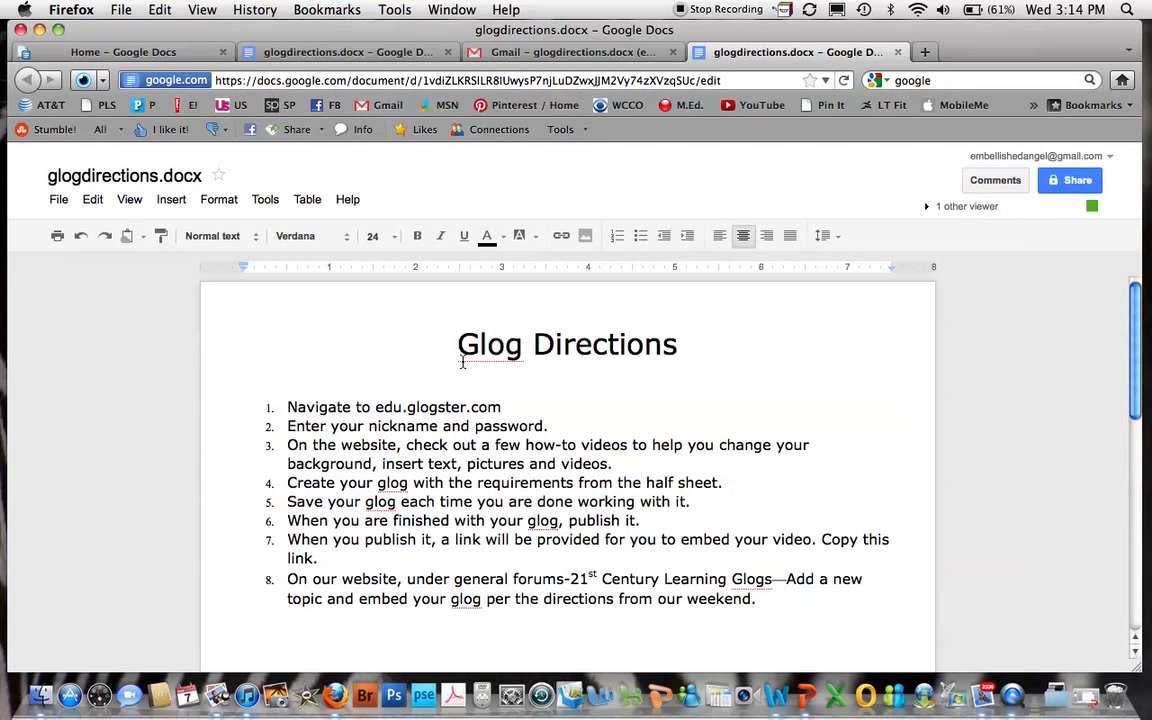
Start a purple note at the end of item 2 with the words "I think you".
{"action": "left_click", "coordinate": [488, 237]}
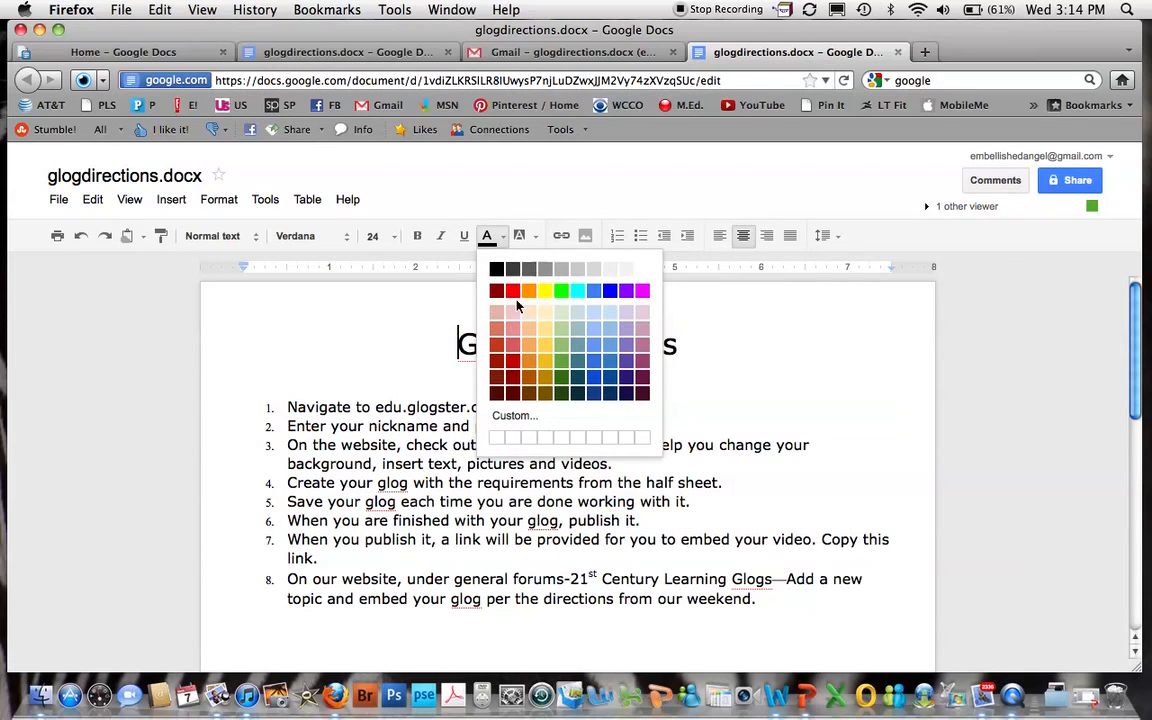
{"action": "left_click", "coordinate": [622, 362]}
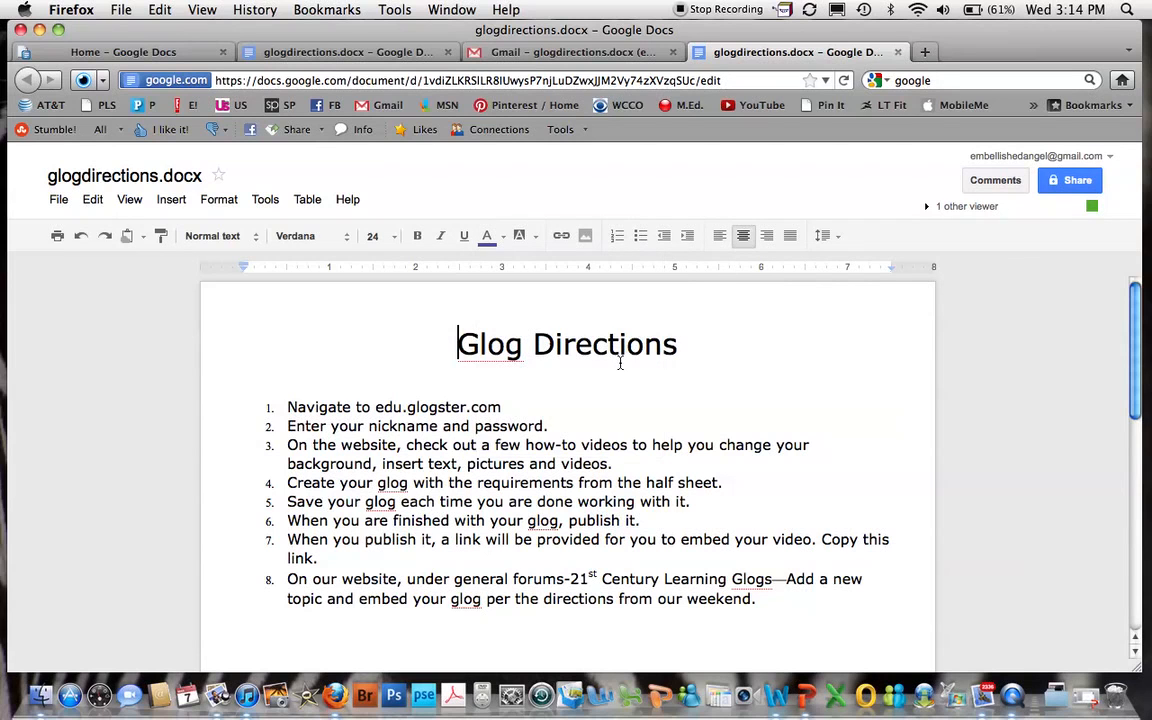
{"action": "left_click", "coordinate": [553, 425]}
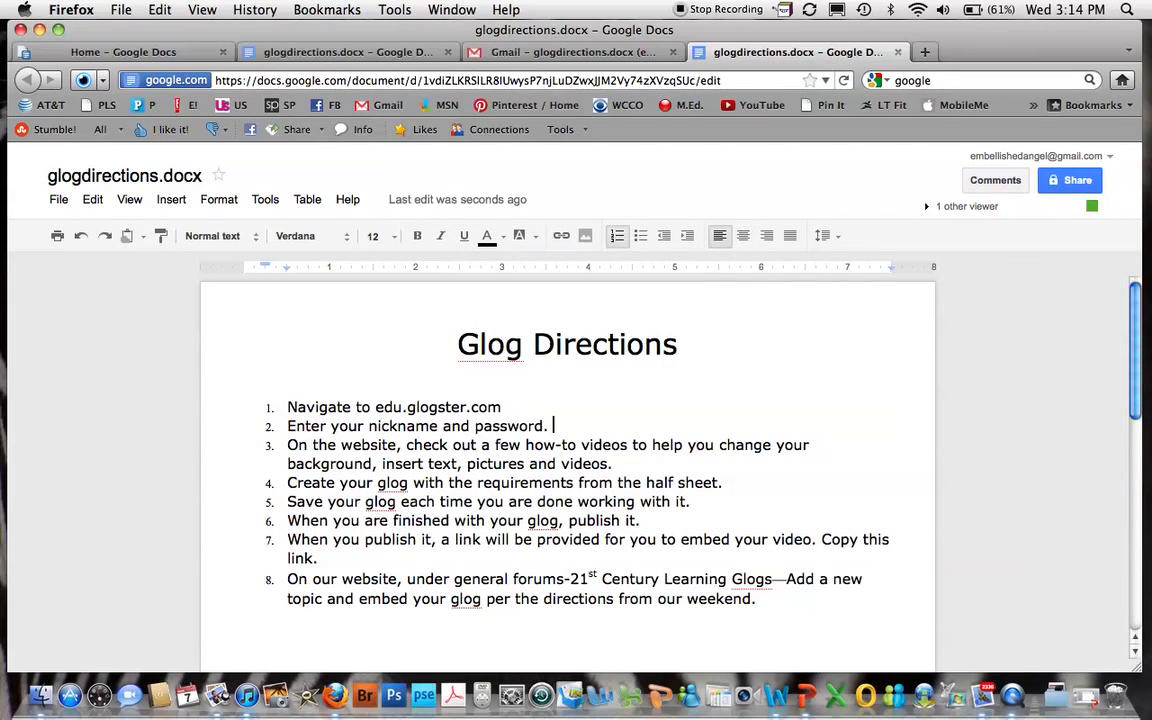
{"action": "type", "text": "I think you"}
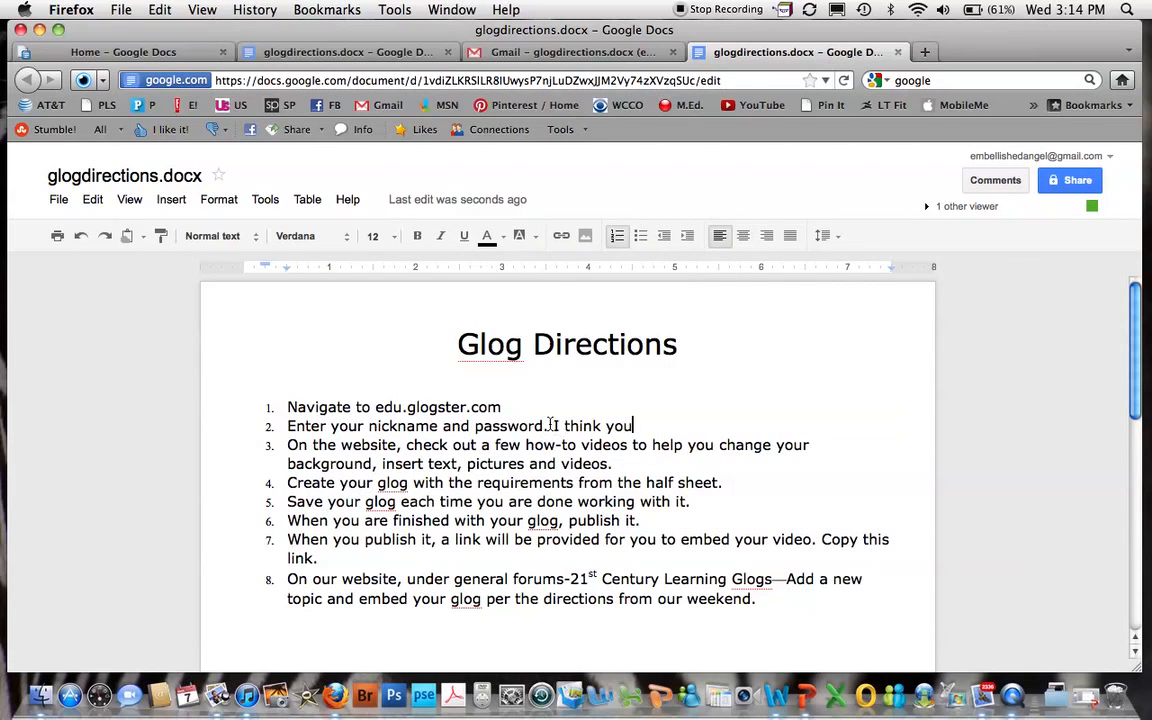
{"action": "left_click_drag", "start_coordinate": [554, 426], "coordinate": [638, 425]}
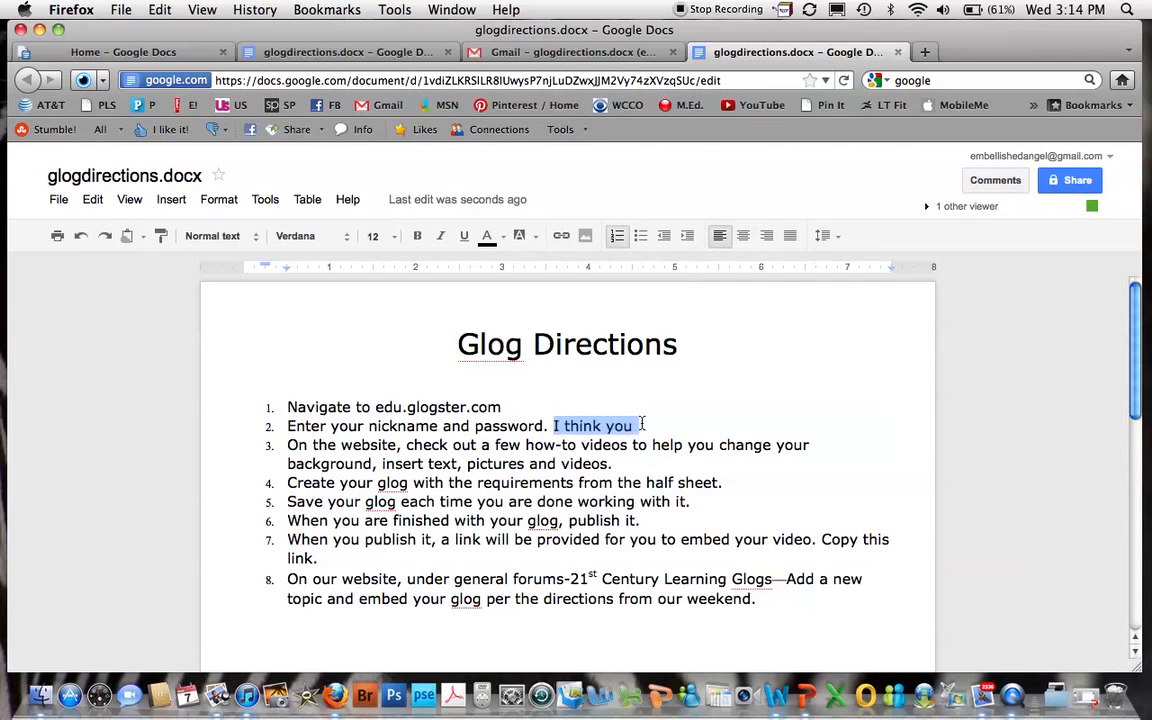
{"action": "left_click", "coordinate": [498, 238]}
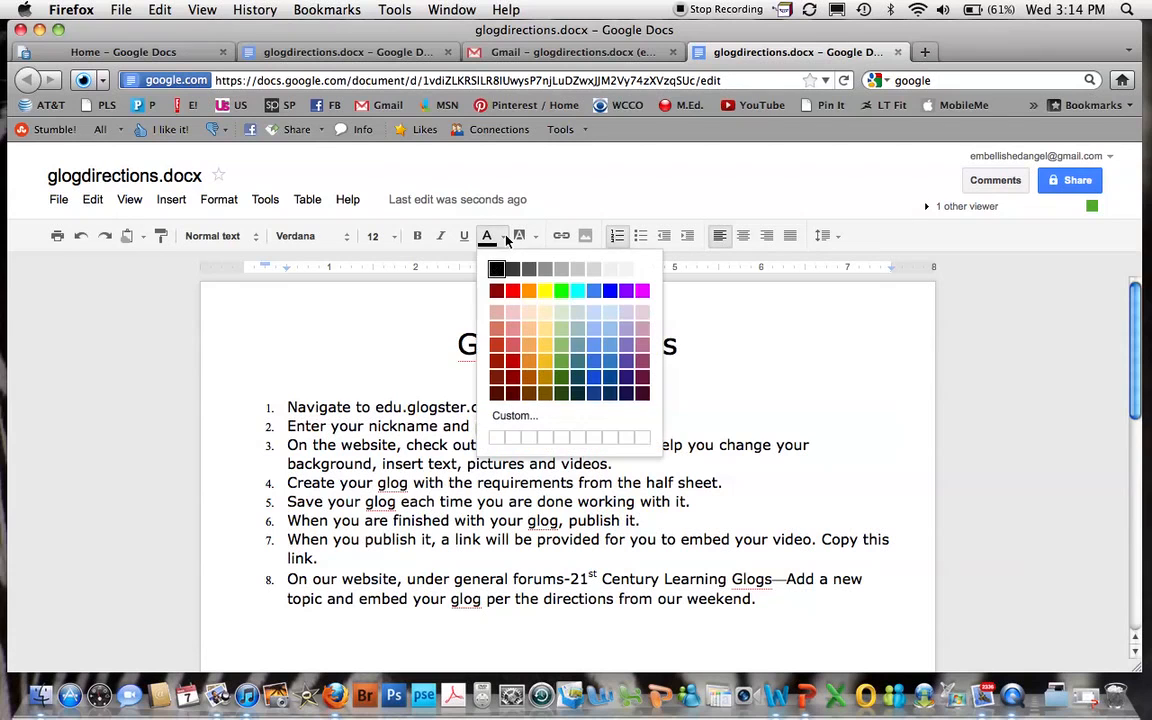
{"action": "left_click", "coordinate": [624, 373]}
Complete the purple note with "could add more details to this direction as it seems unclear.".
{"action": "left_click", "coordinate": [641, 428]}
{"action": "type", "text": "could add more details to this directon as"}
{"action": "key", "text": "BackSpace"}
{"action": "key", "text": "BackSpace"}
{"action": "key", "text": "BackSpace"}
{"action": "key", "text": "BackSpace"}
{"action": "key", "text": "BackSpace"}
{"action": "type", "text": "ion as it seems unclear."}
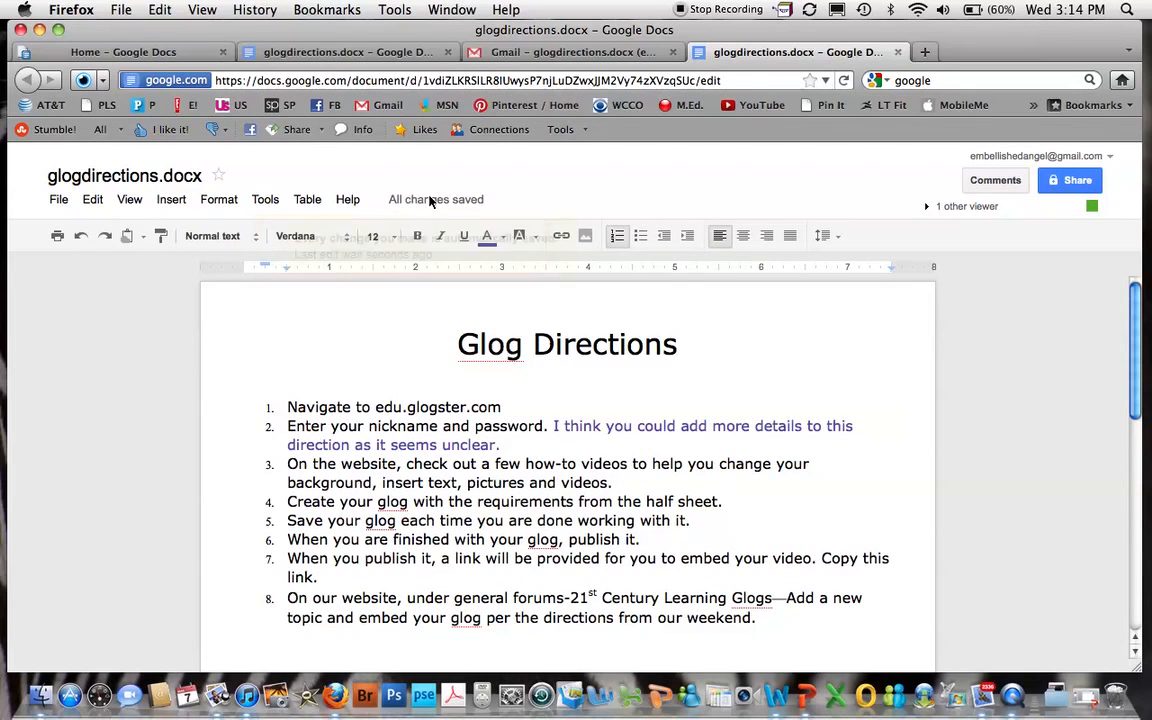
{"action": "mouse_move", "coordinate": [416, 201]}
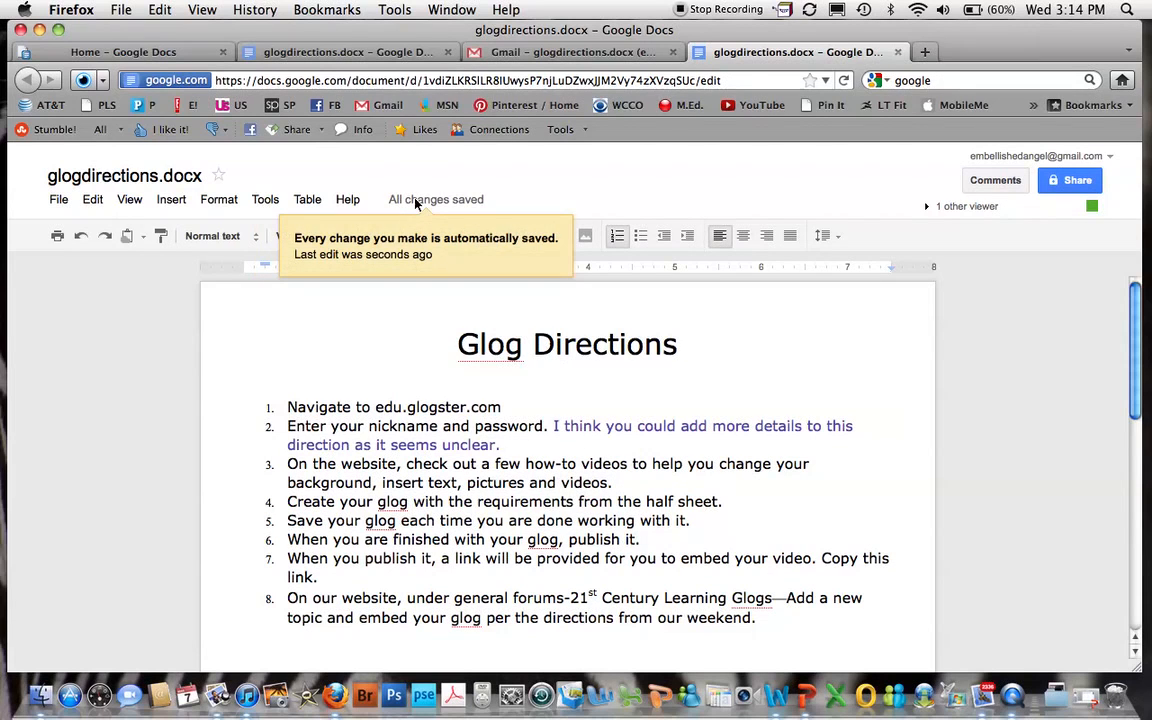